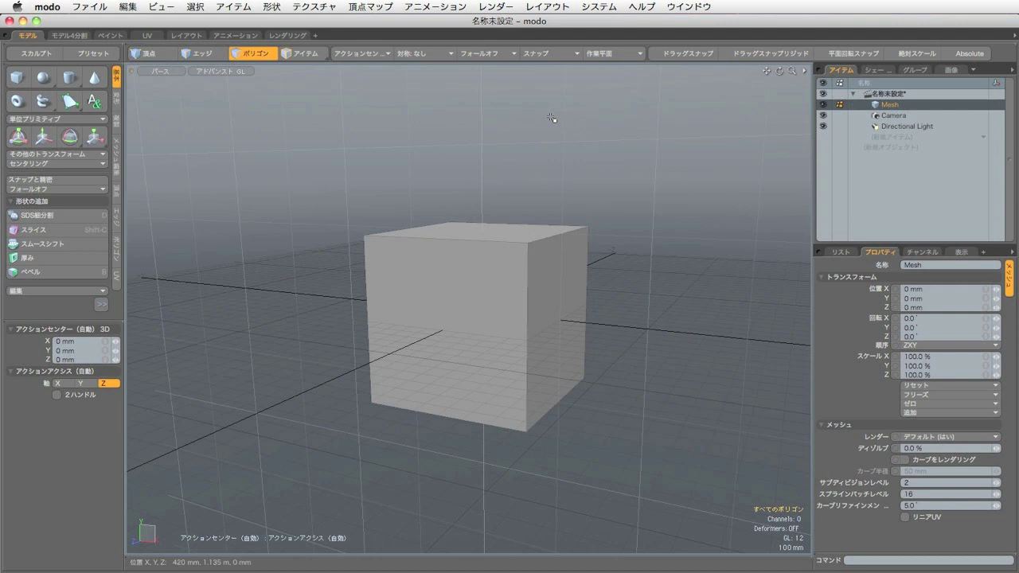
# - Toggle subdivision on the cube repeatedly to compare its smoothed shape with the original polygon shape
pyautogui.press('Tab')
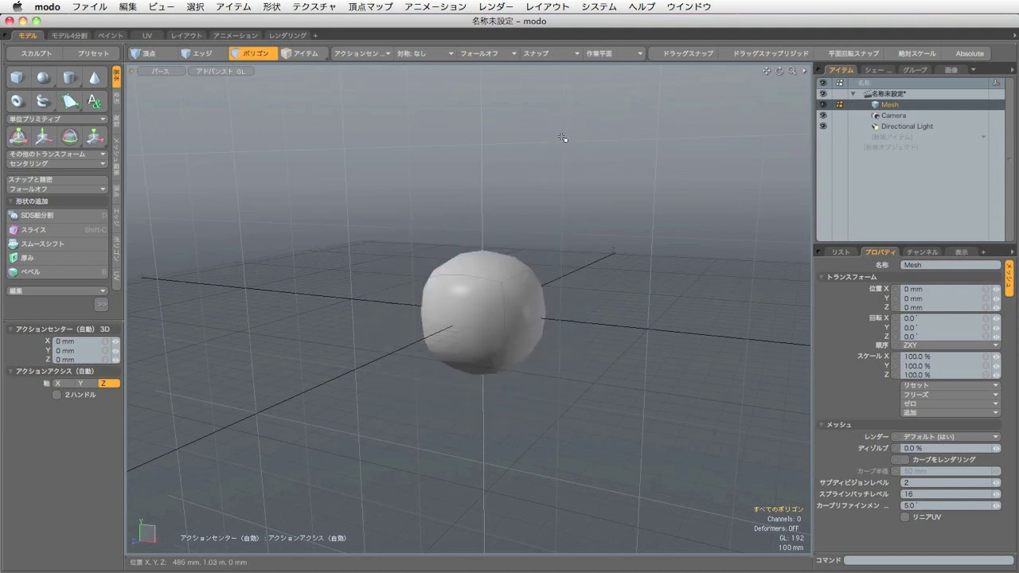
pyautogui.press('Tab')
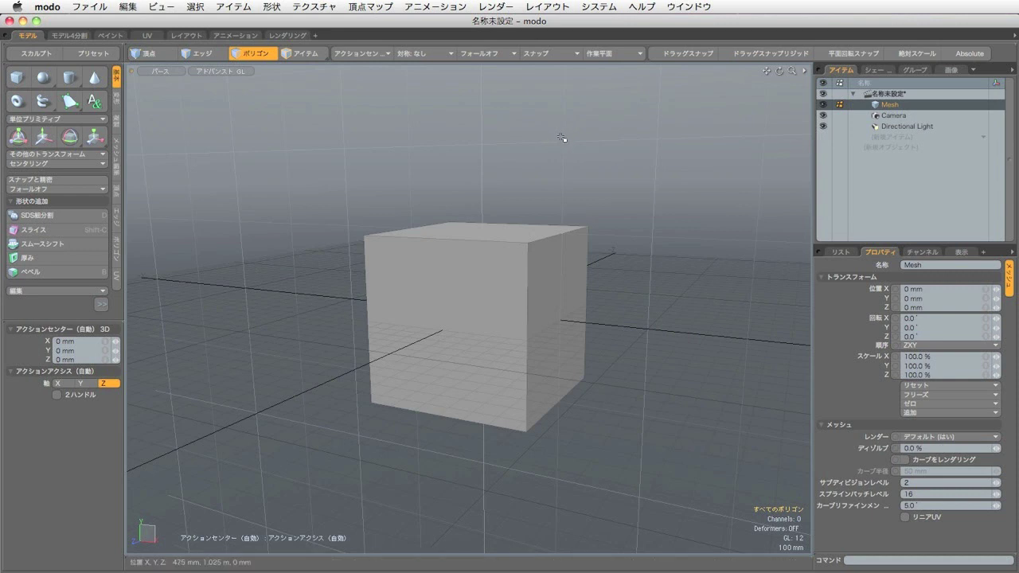
pyautogui.press('Tab')
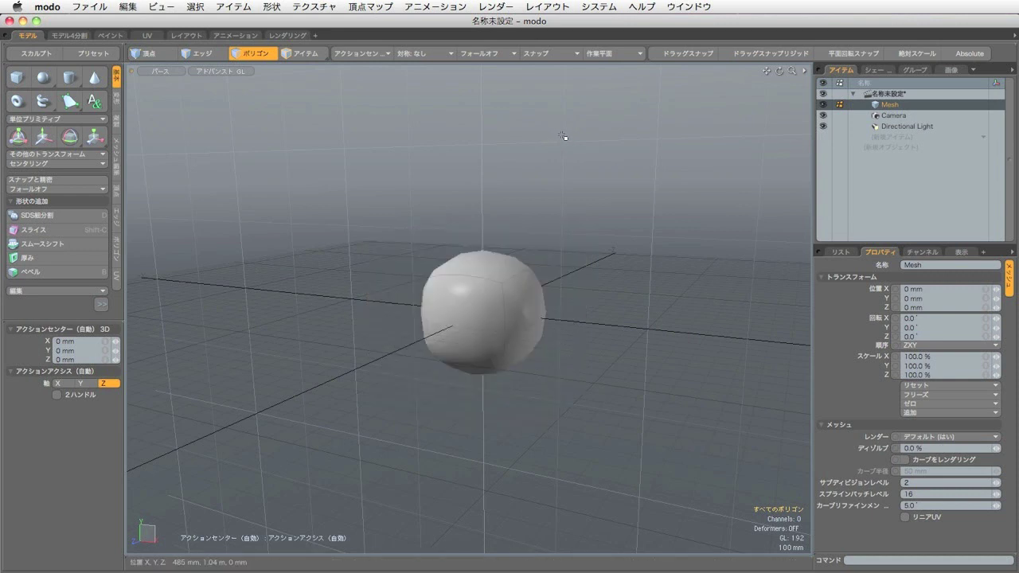
pyautogui.press('Tab')
pyautogui.press('Tab')
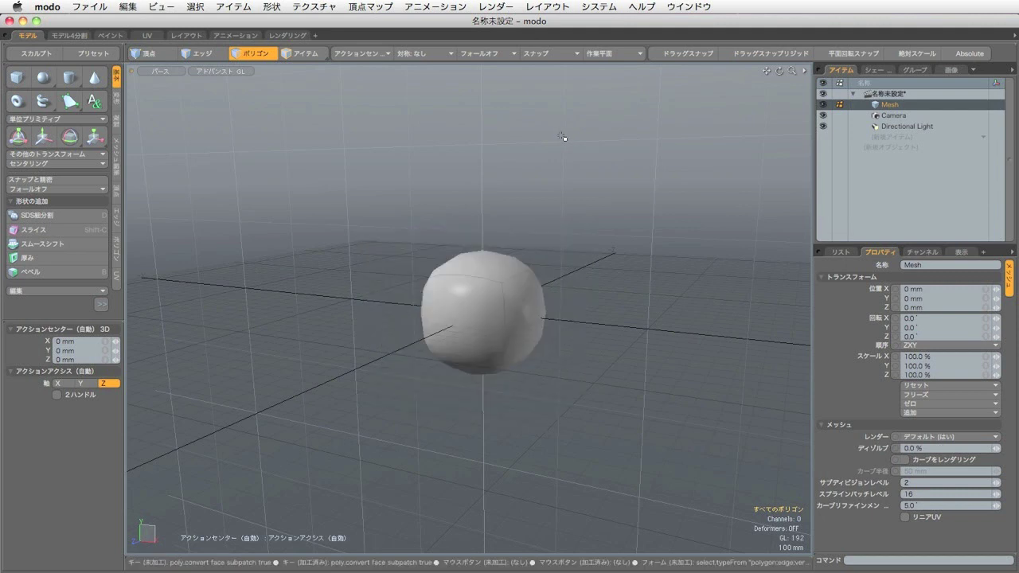
pyautogui.press('Tab')
pyautogui.press('Tab')
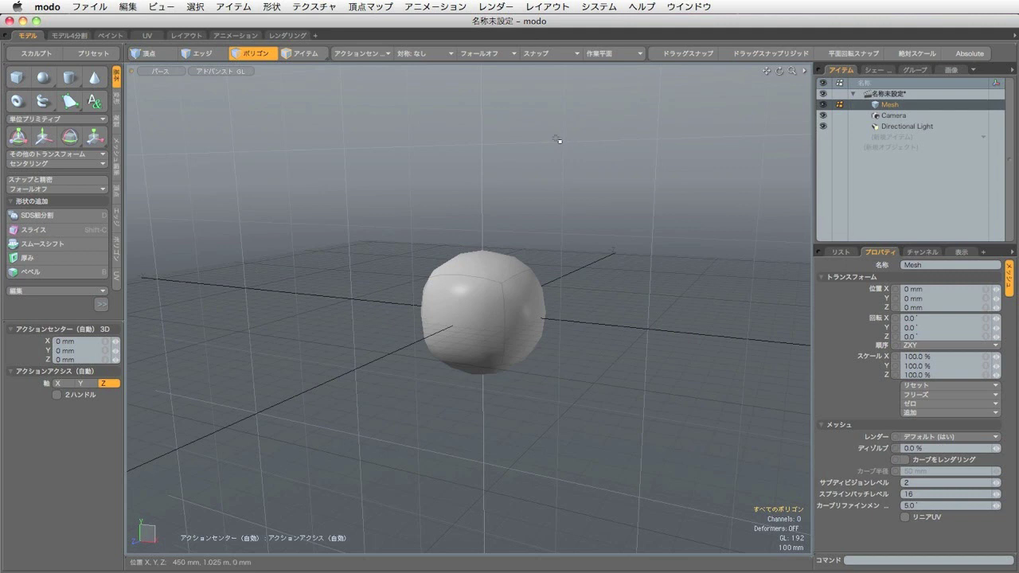
pyautogui.press('Tab')
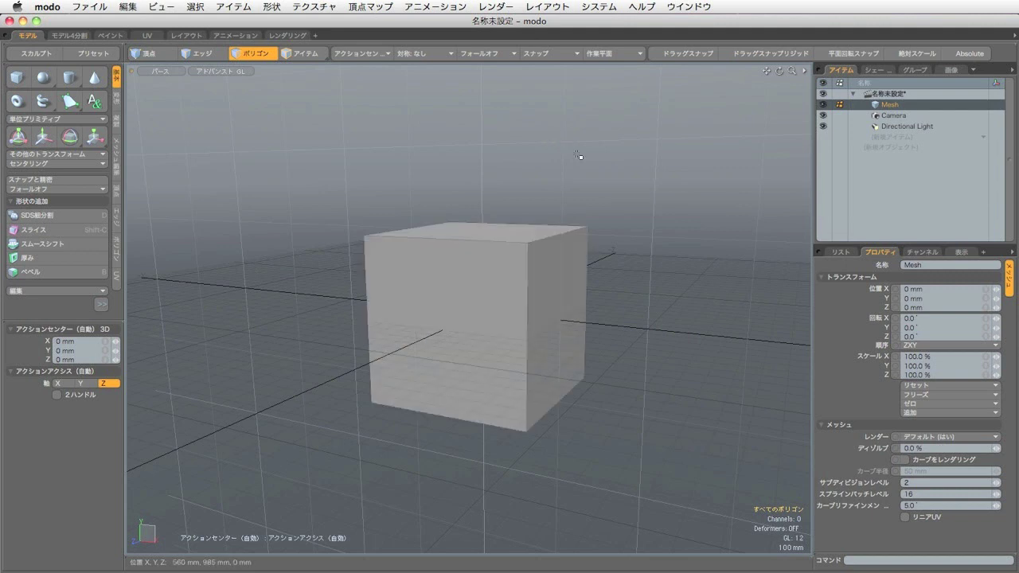
# - Delete every polygon of the cube except the front face
pyautogui.click(521, 239)
pyautogui.doubleClick(521, 239)
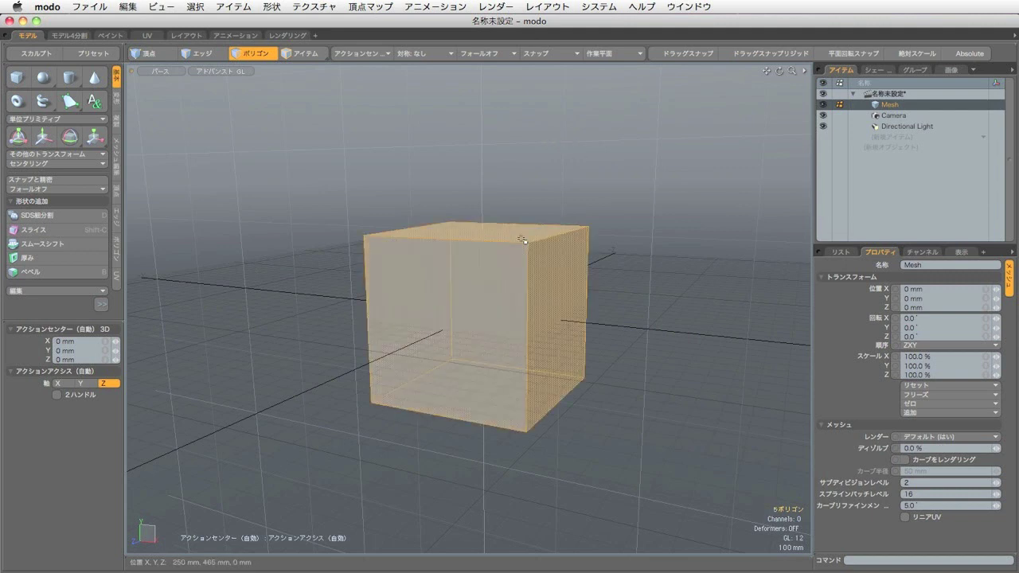
pyautogui.press('Delete')
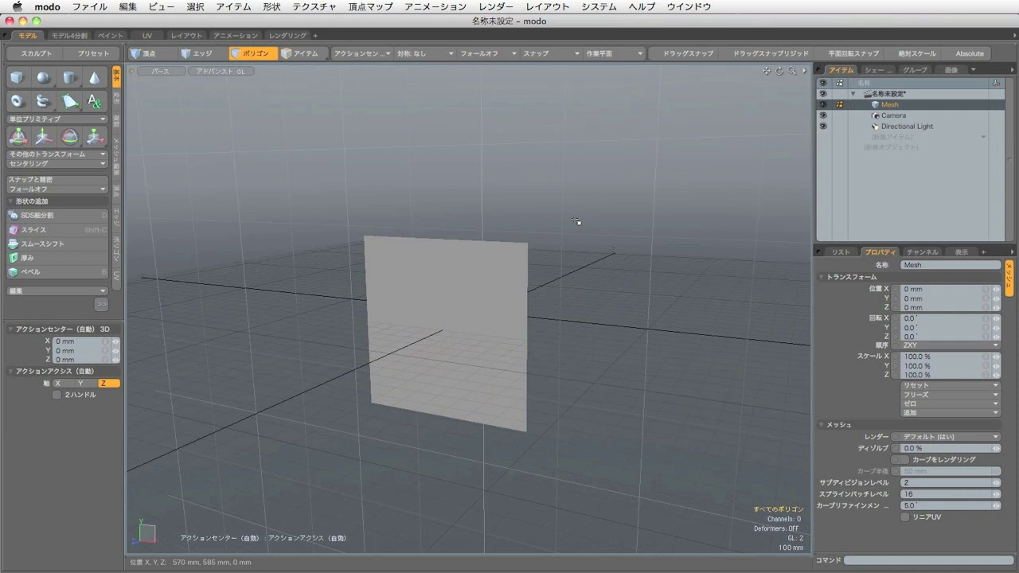
# - Convert the remaining square polygon to a subdivision surface and render it
pyautogui.press('Tab')
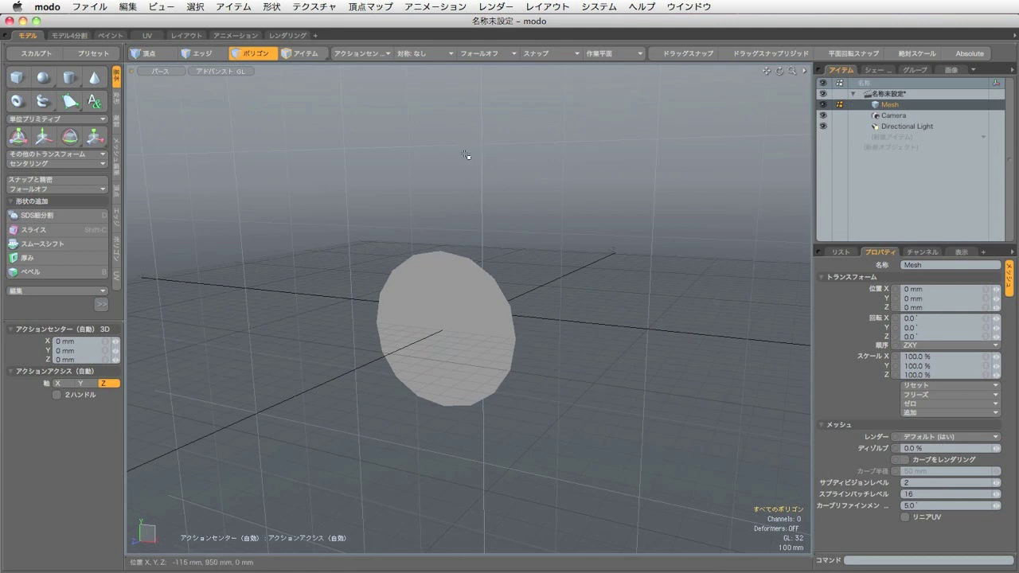
pyautogui.press('Tab')
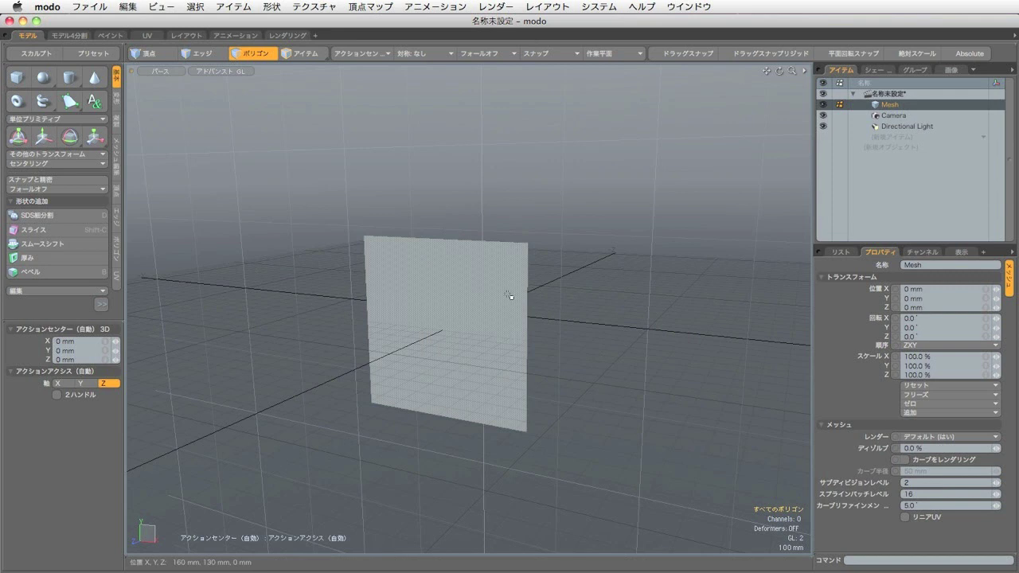
pyautogui.press('Tab')
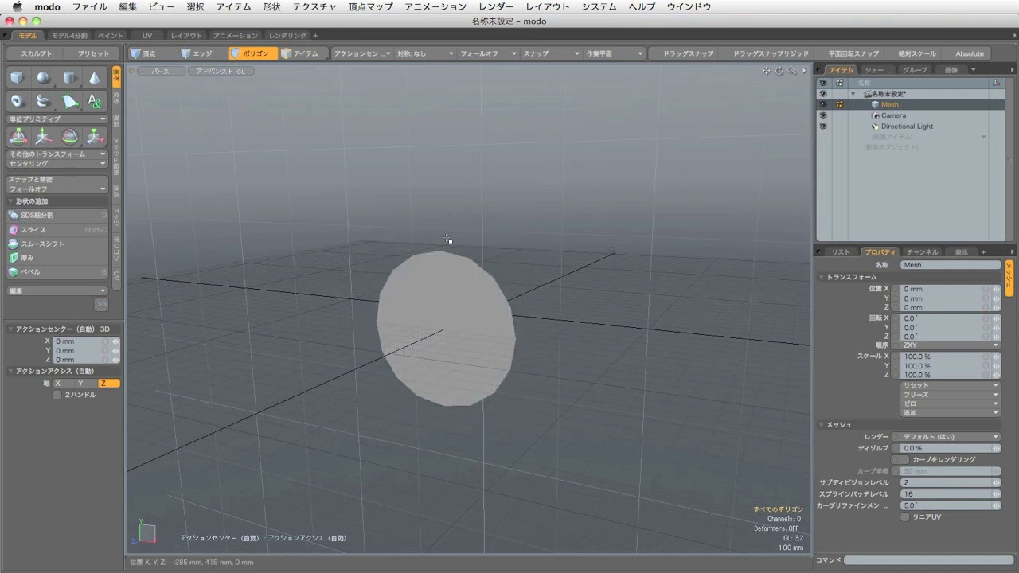
pyautogui.click(495, 6)
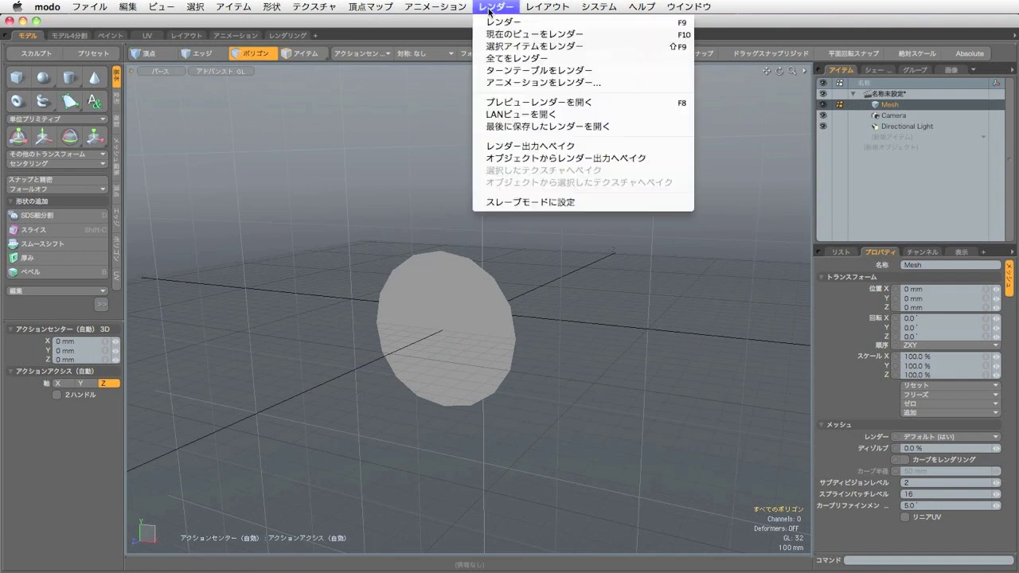
pyautogui.click(488, 21)
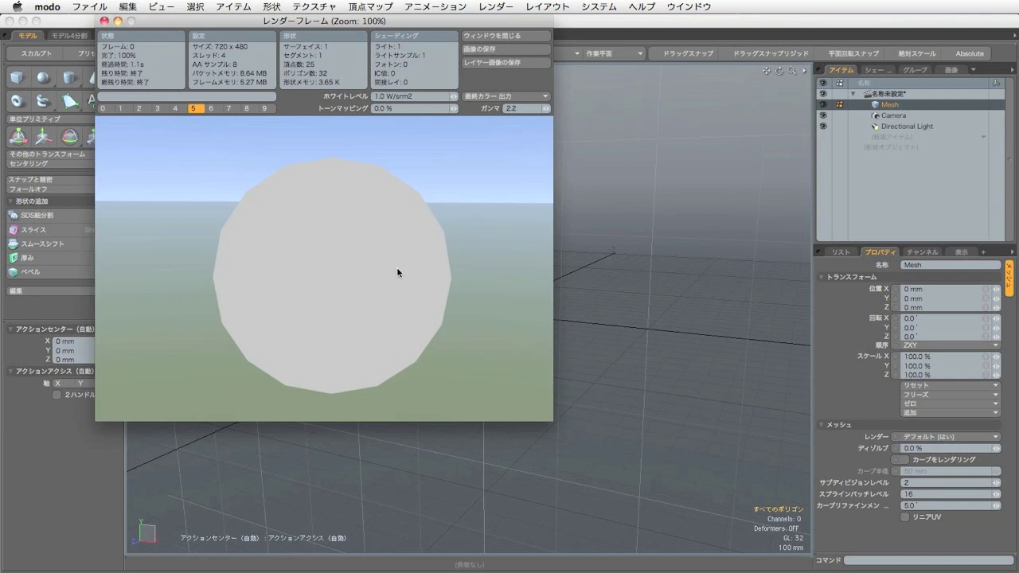
# - Enable adaptive subdivision in the Render item's settings and render the subdivided disc again
pyautogui.click(875, 69)
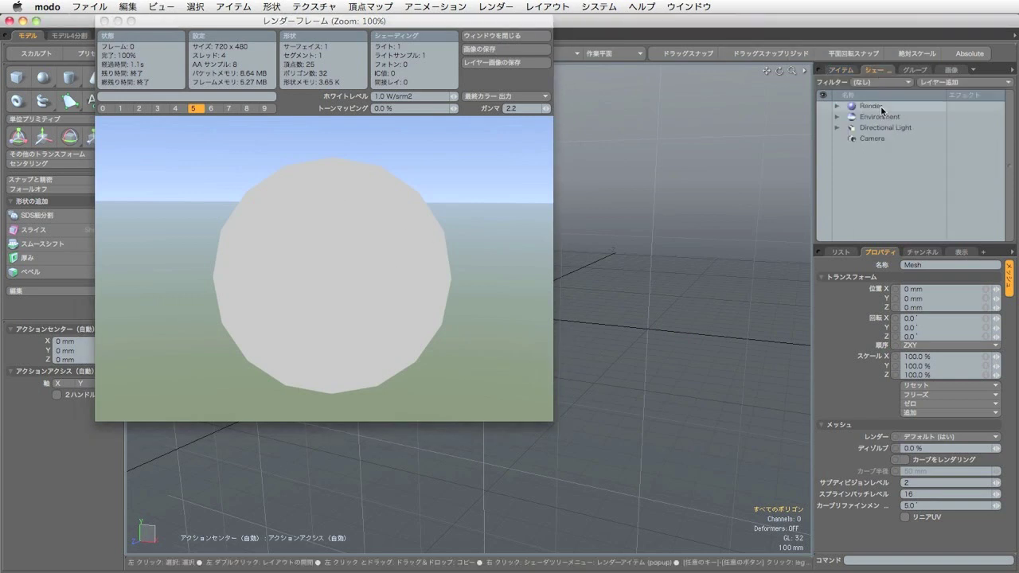
pyautogui.click(881, 109)
pyautogui.click(1009, 305)
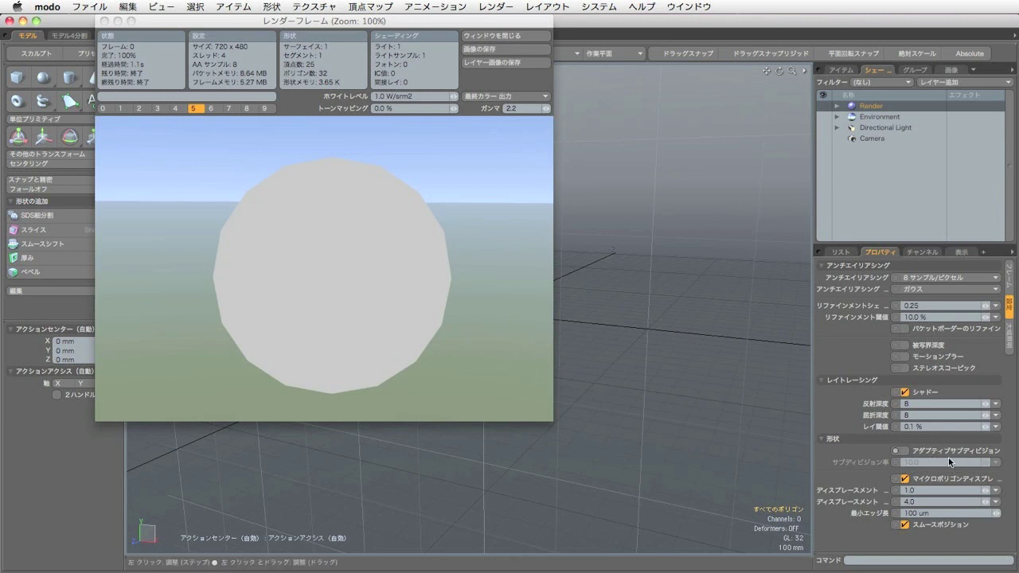
pyautogui.click(905, 451)
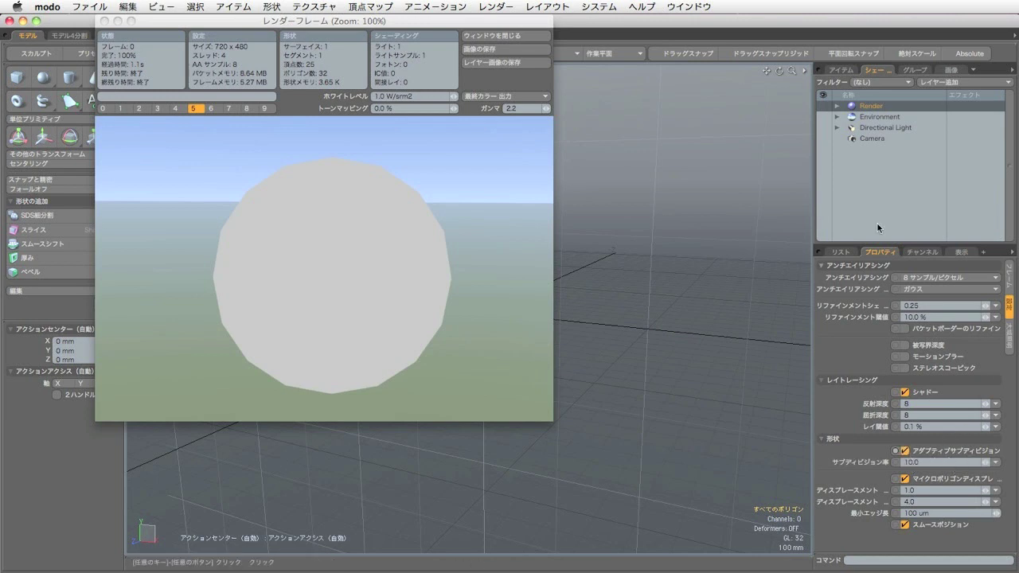
pyautogui.click(494, 6)
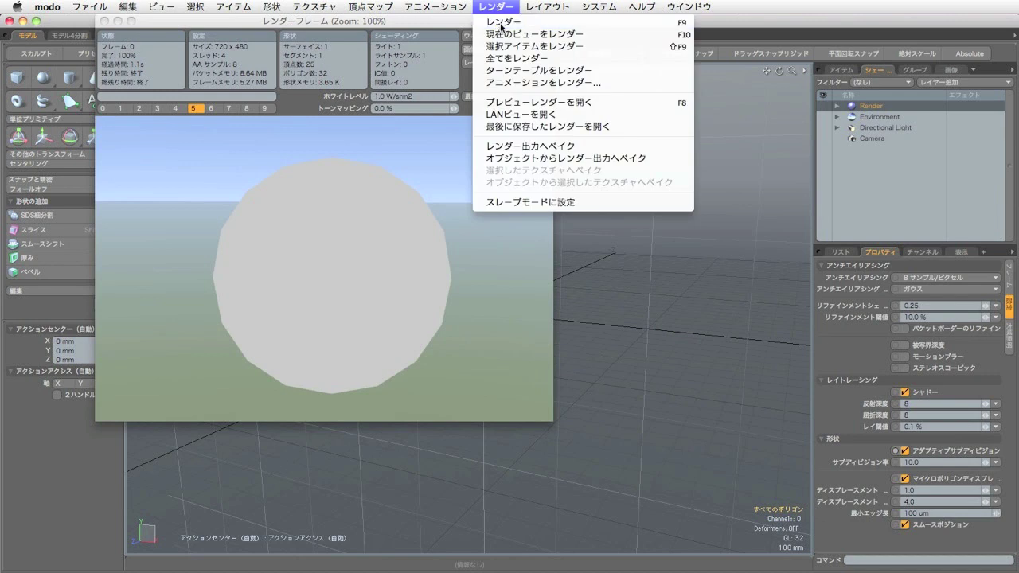
pyautogui.click(501, 21)
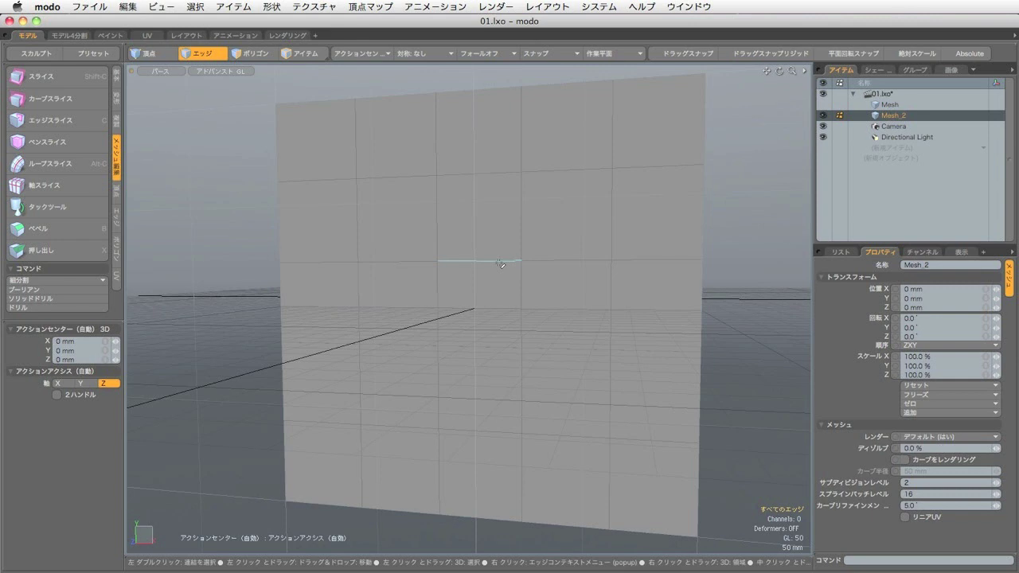
# - Edge Slice diagonal cuts on Mesh_2 through the upper-left corner vertex of the central polygon, across its four adjoining polygons
pyautogui.press('c')
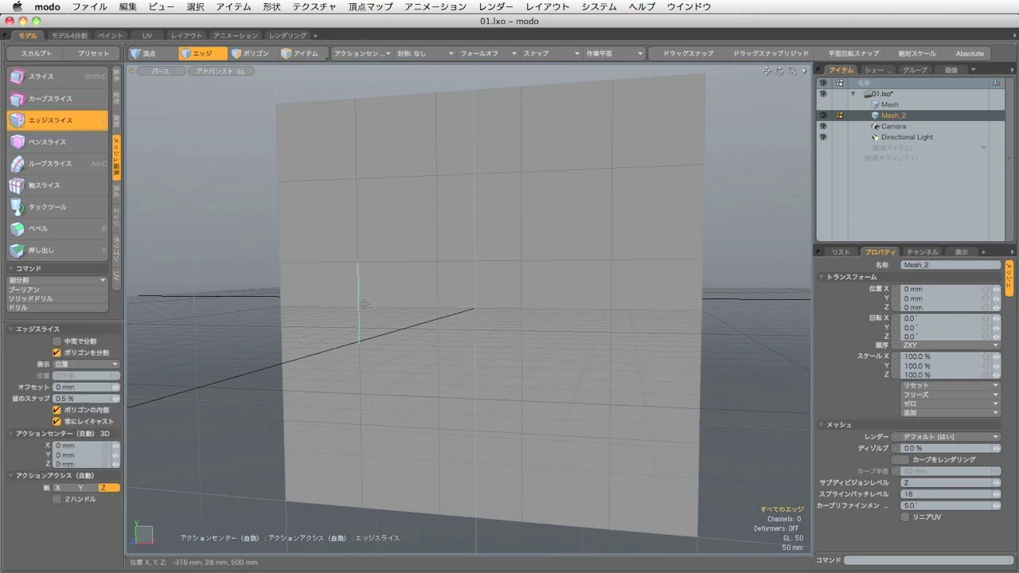
pyautogui.click(359, 340)
pyautogui.moveTo(431, 282); pyautogui.dragTo(517, 341)
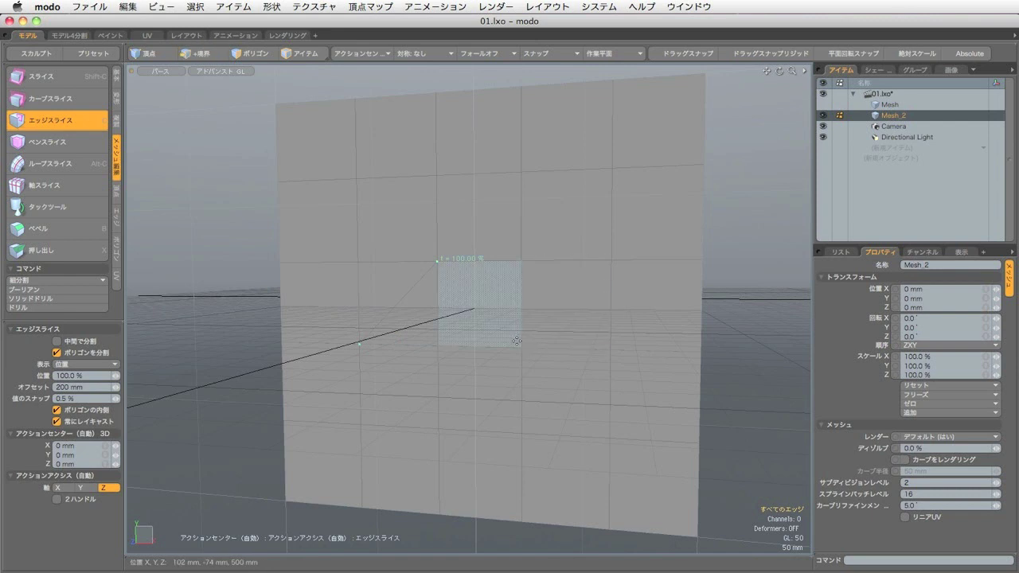
pyautogui.rightClick(517, 341)
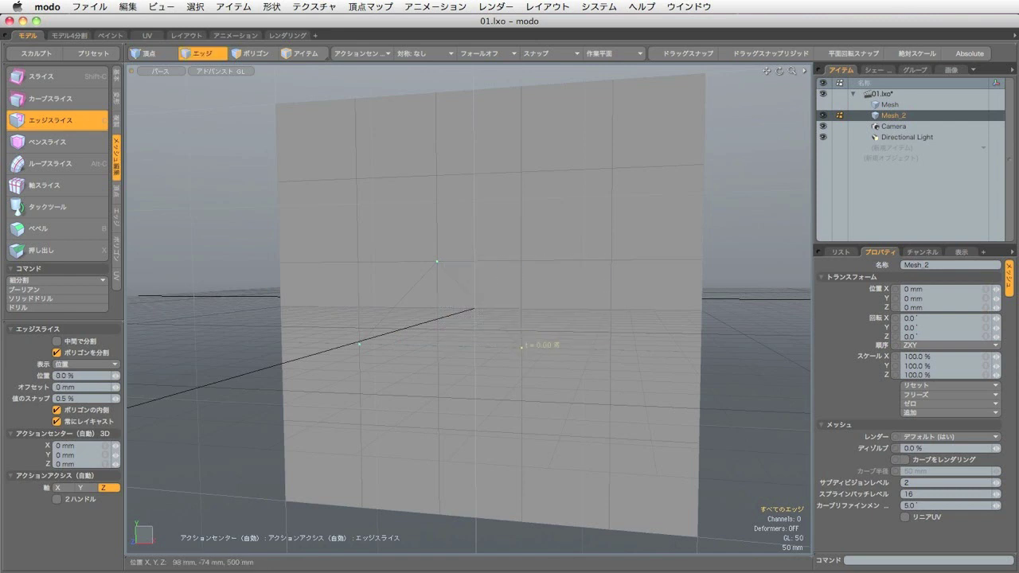
pyautogui.click(521, 171)
pyautogui.click(436, 261)
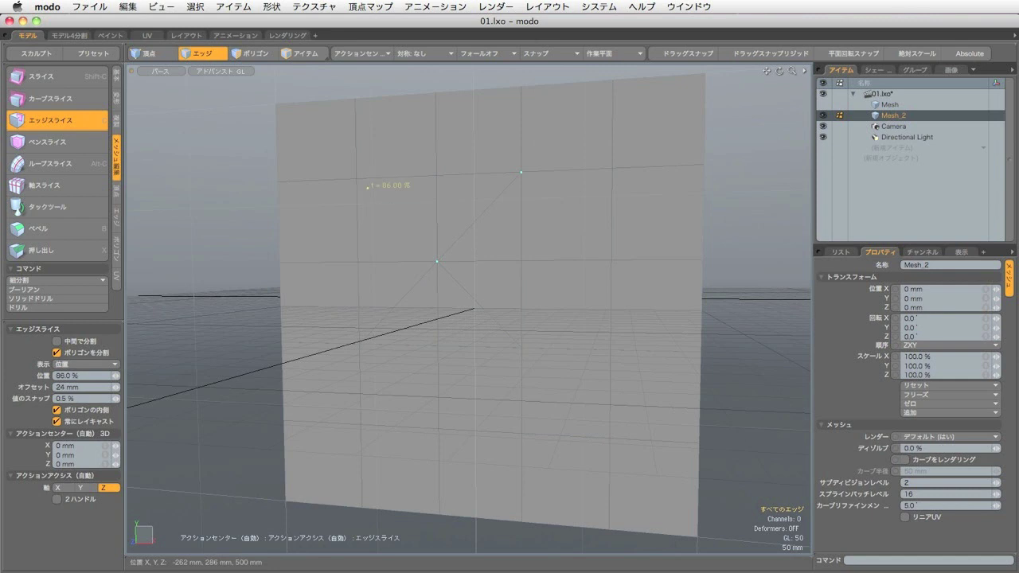
pyautogui.press('space')
# - Bevel the vertex where the diagonal cuts meet with an inset of about 137 mm to form an octagon
pyautogui.press('1')
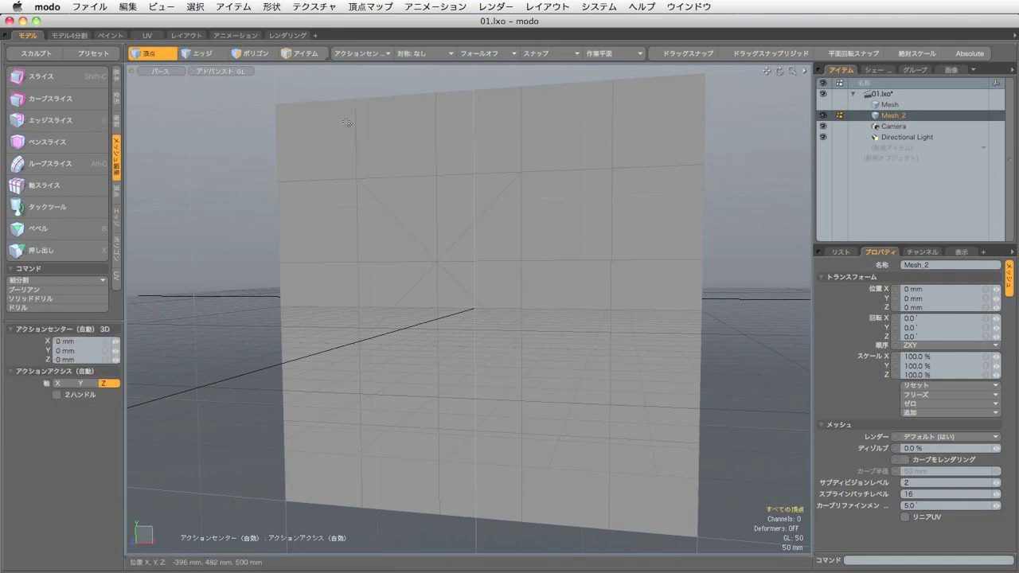
pyautogui.click(440, 259)
pyautogui.press('b')
pyautogui.moveTo(472, 271); pyautogui.dragTo(568, 271)
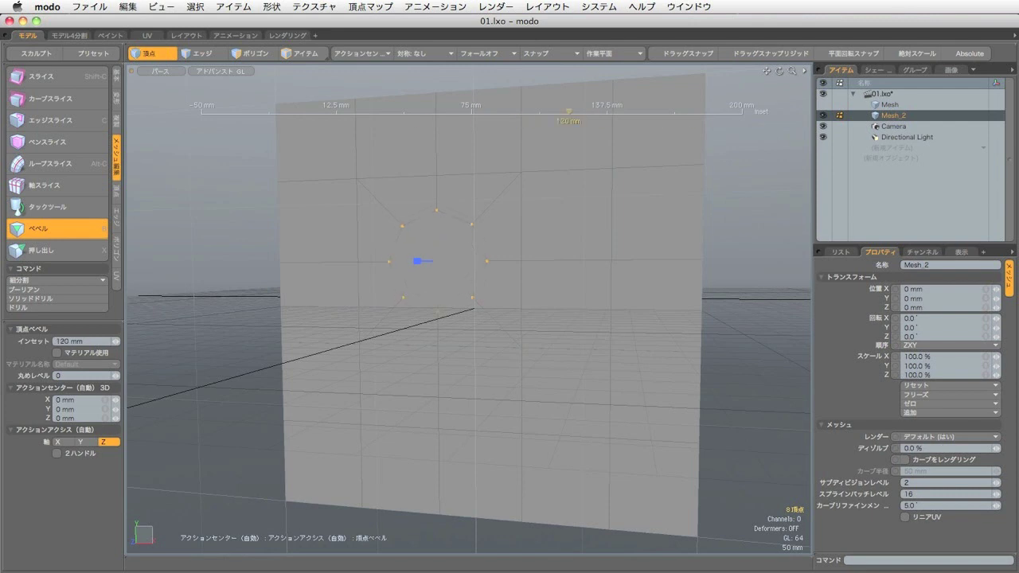
pyautogui.press('space')
# - Bevel the octagonal polygon into the panel to a shift of about -218 mm, and preview the resulting hole with subdivision
pyautogui.press('3')
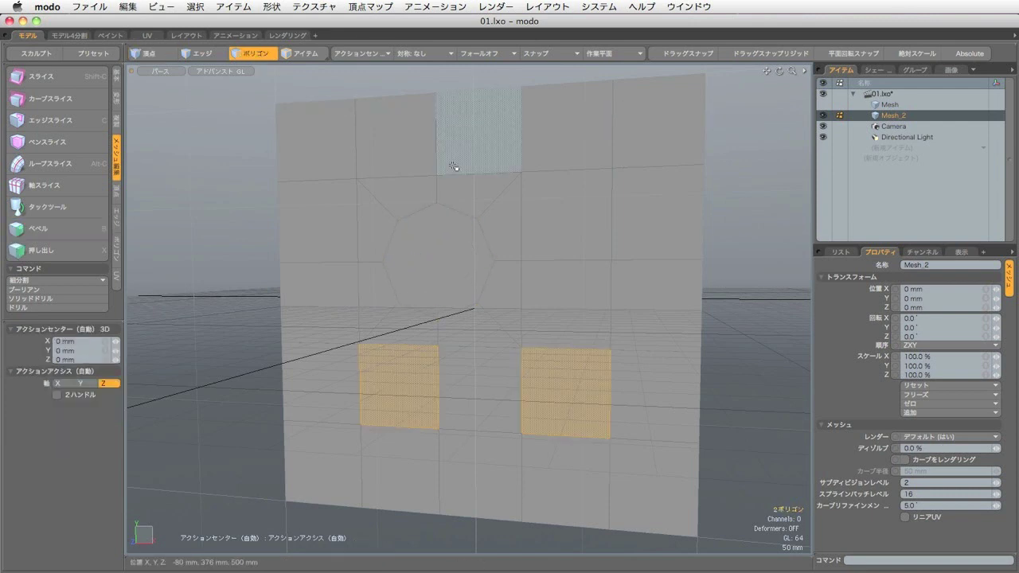
pyautogui.click(441, 276)
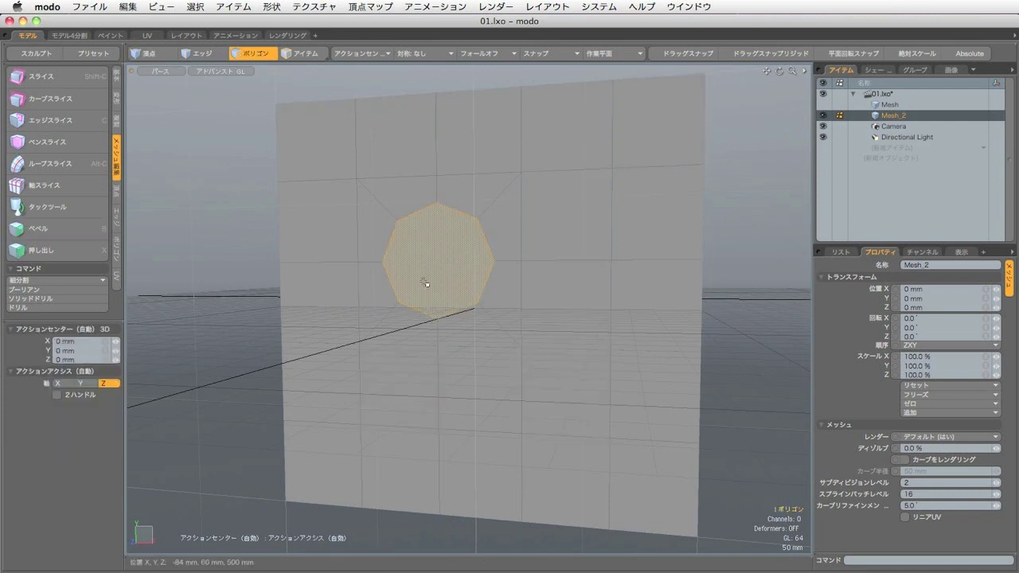
pyautogui.press('b')
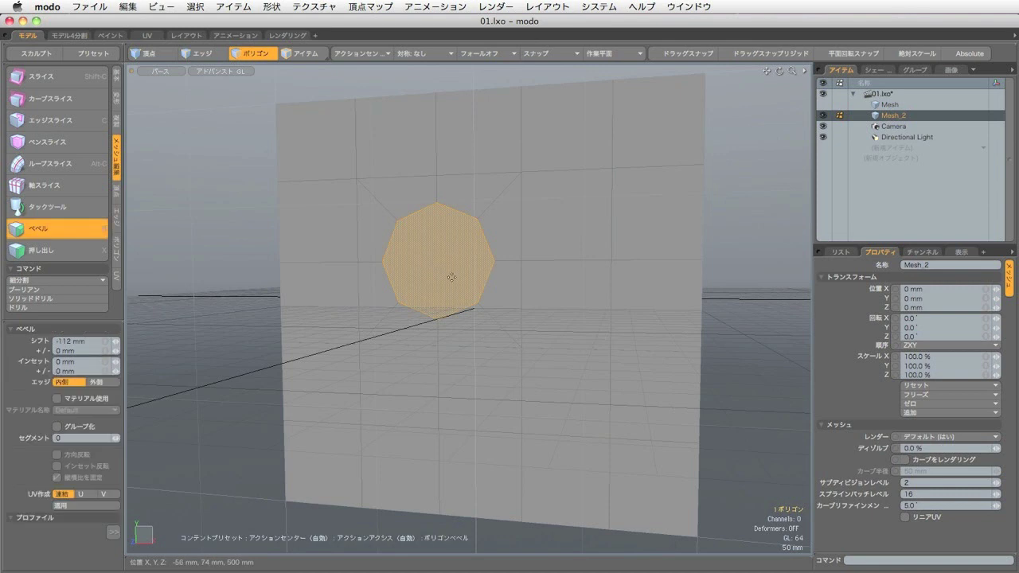
pyautogui.click(451, 278)
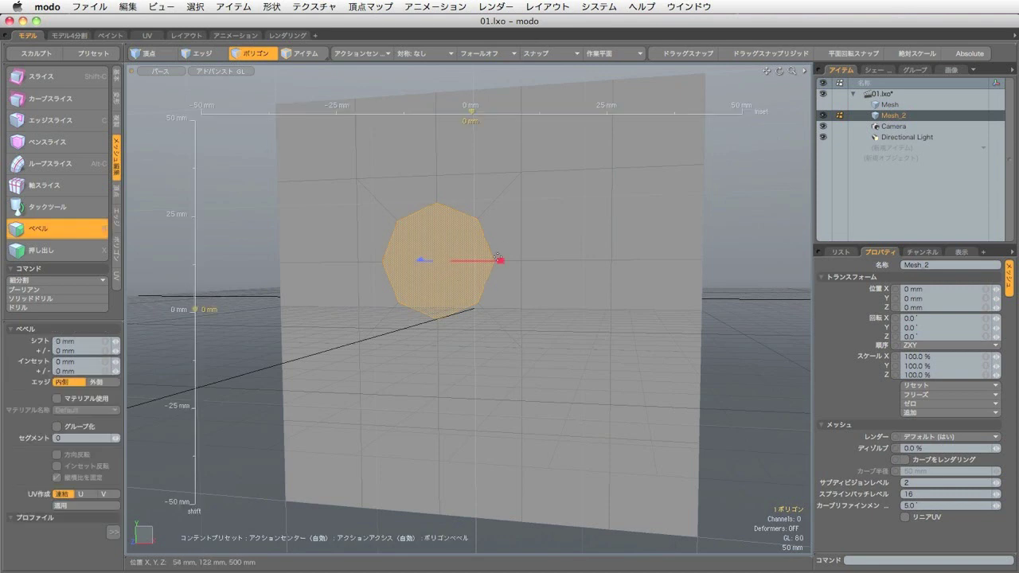
pyautogui.moveTo(495, 261); pyautogui.dragTo(500, 260)
pyautogui.click(500, 261)
pyautogui.click(483, 291)
pyautogui.click(426, 265)
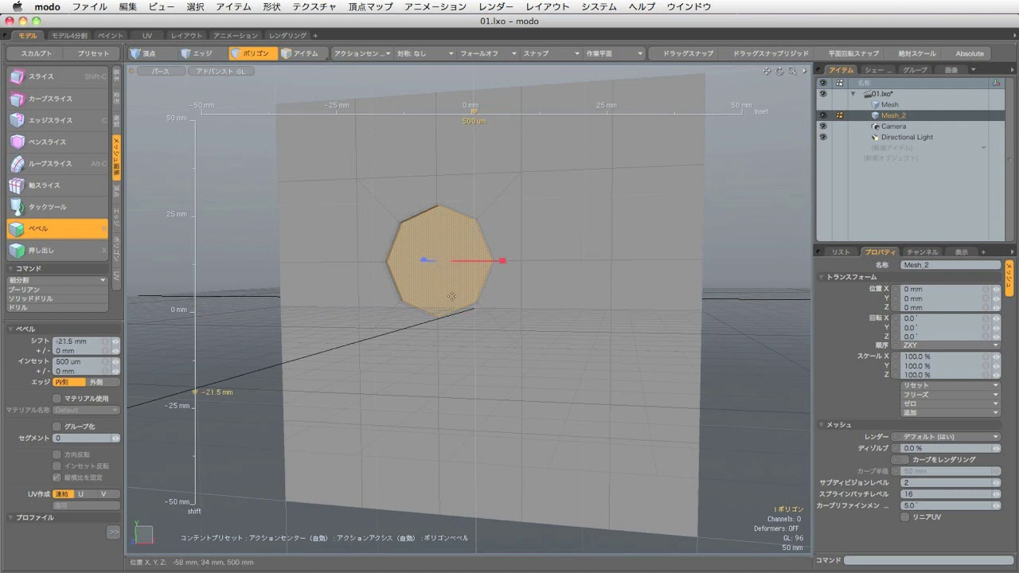
pyautogui.moveTo(427, 265); pyautogui.dragTo(528, 216)
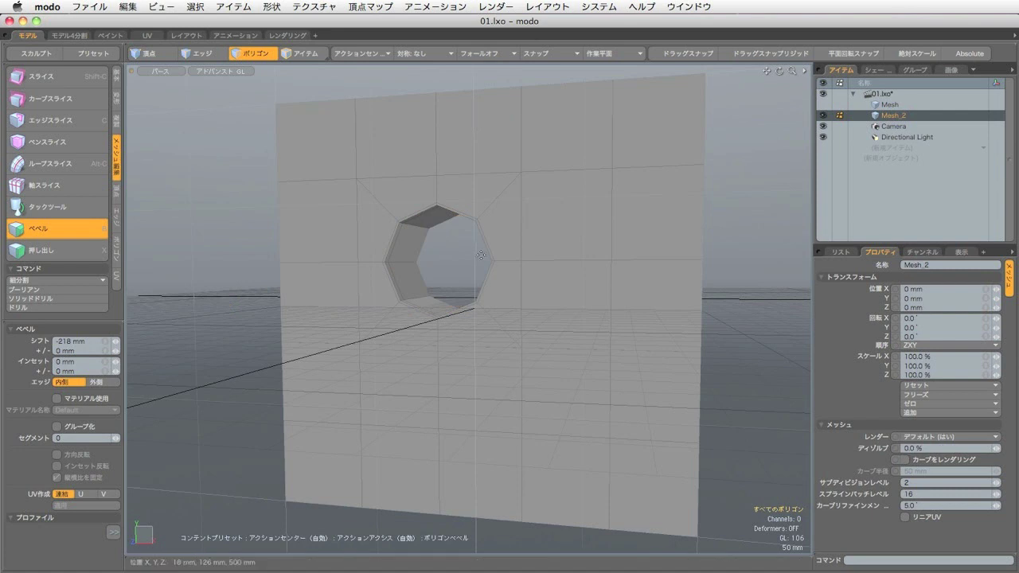
pyautogui.press('Tab')
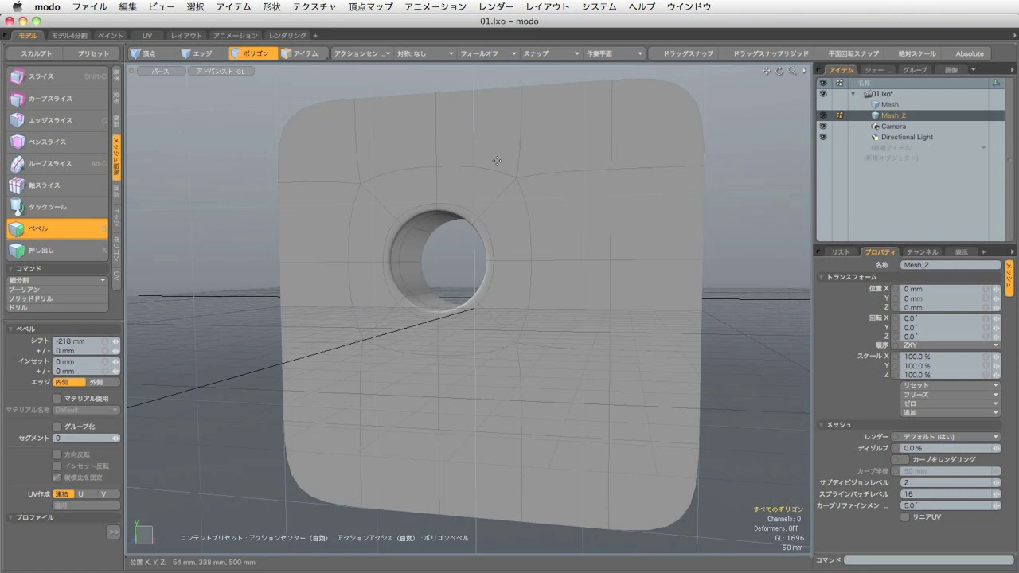
pyautogui.press('Tab')
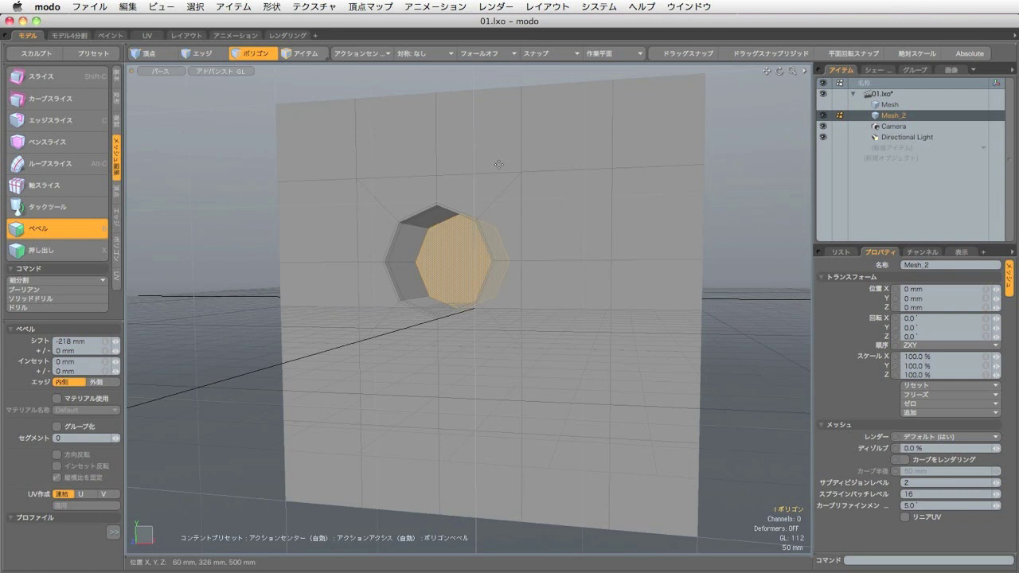
# - Undo the hole, the octagonal vertex bevel and the diagonal edge cuts on Mesh_2
pyautogui.press('super+z')
pyautogui.press('super+z')
pyautogui.press('super+z')
pyautogui.press('super+z')
pyautogui.press('super+z')
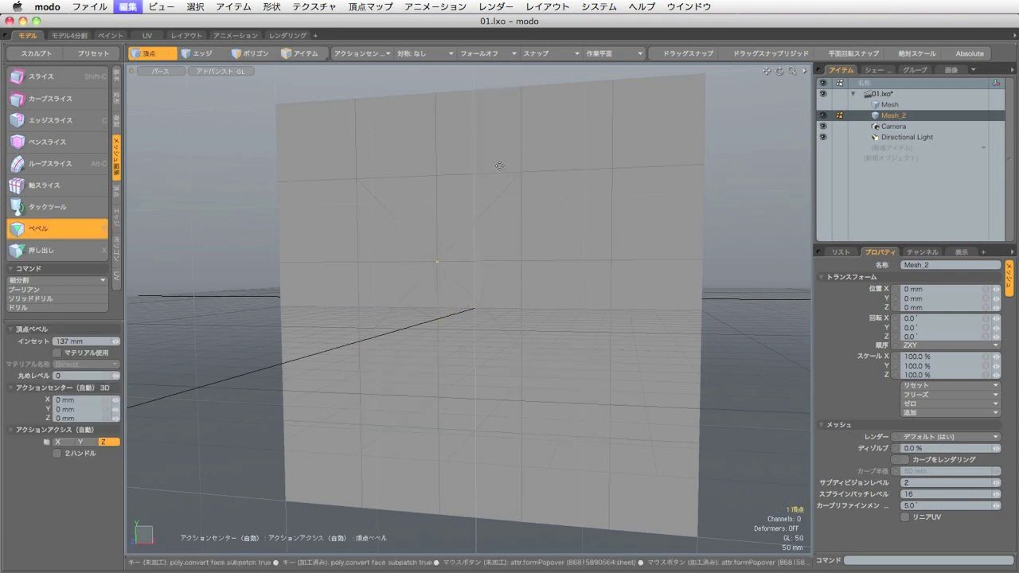
pyautogui.press('super+z')
pyautogui.press('super+z')
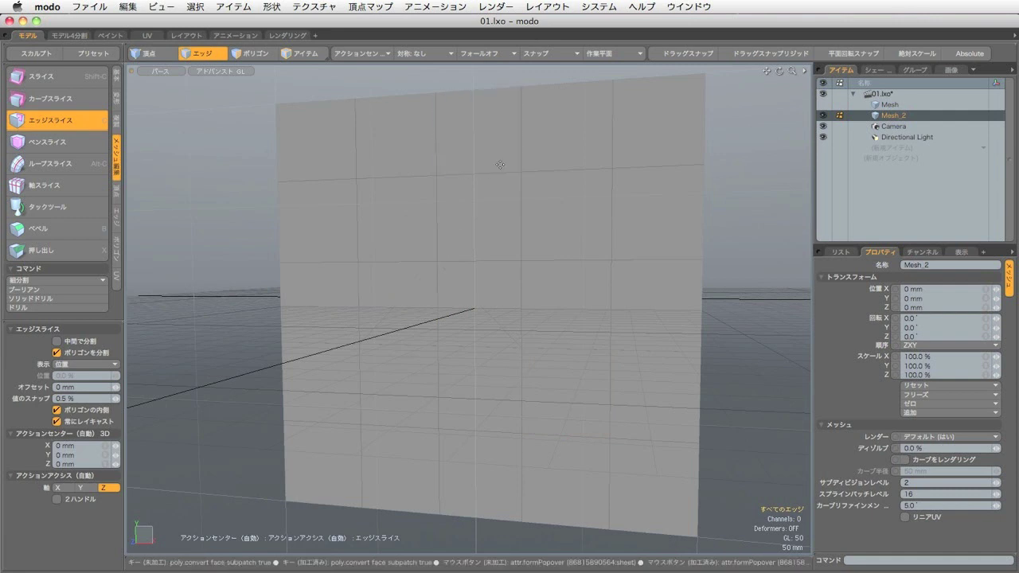
# - Bevel the grid vertex up and left of the panel's centre with an inset of about 140 mm to form a diamond
pyautogui.click(147, 53)
pyautogui.click(437, 261)
pyautogui.press('b')
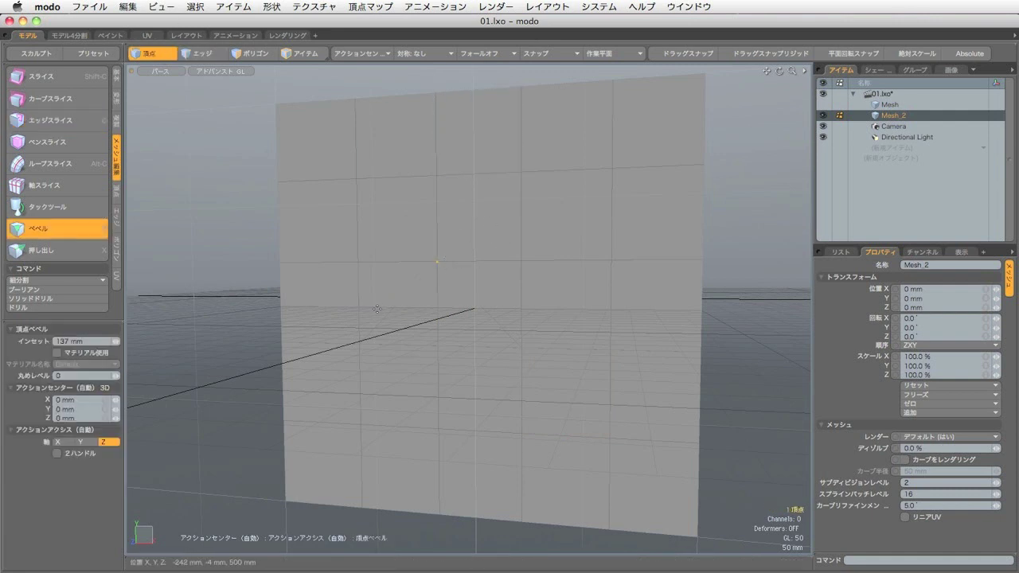
pyautogui.moveTo(374, 306); pyautogui.dragTo(609, 306)
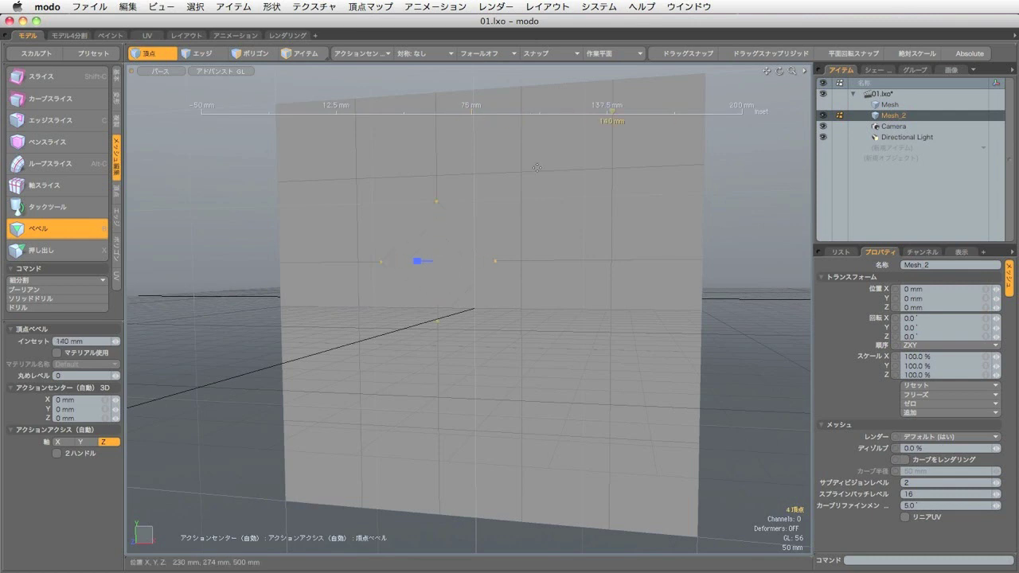
# - Inset the diamond polygon slightly, recess it to a shift of about -240 mm, and preview the open hole with subdivision
pyautogui.click(253, 54)
pyautogui.click(443, 266)
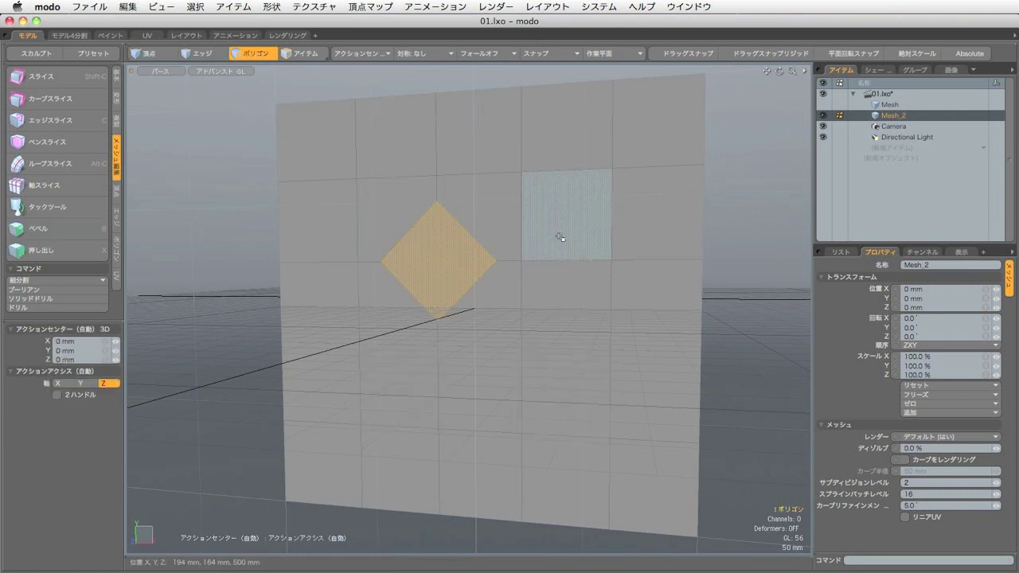
pyautogui.press('b')
pyautogui.moveTo(504, 262); pyautogui.dragTo(493, 259)
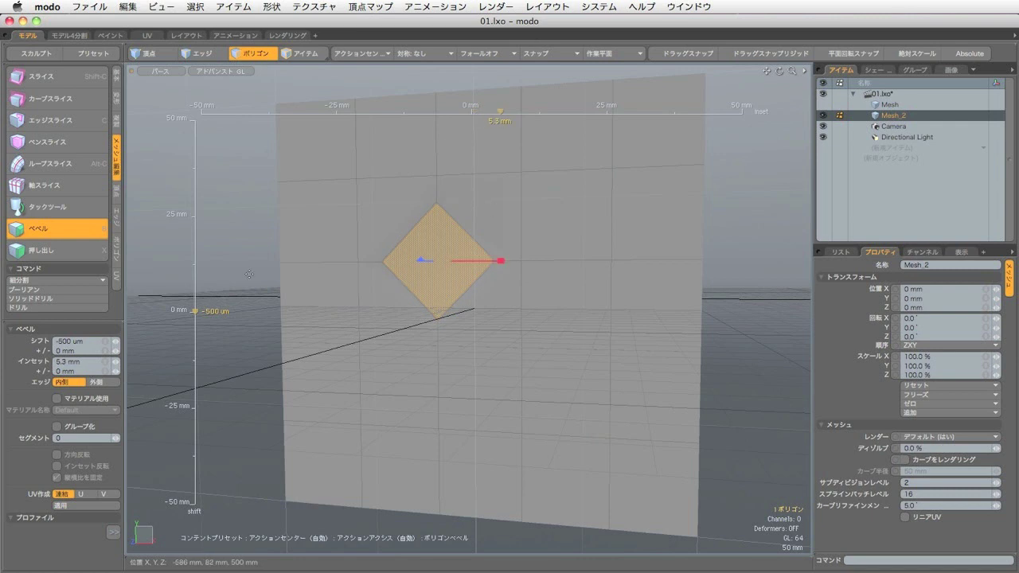
pyautogui.moveTo(194, 311); pyautogui.dragTo(194, 310)
pyautogui.click(462, 239)
pyautogui.moveTo(423, 259); pyautogui.dragTo(435, 259)
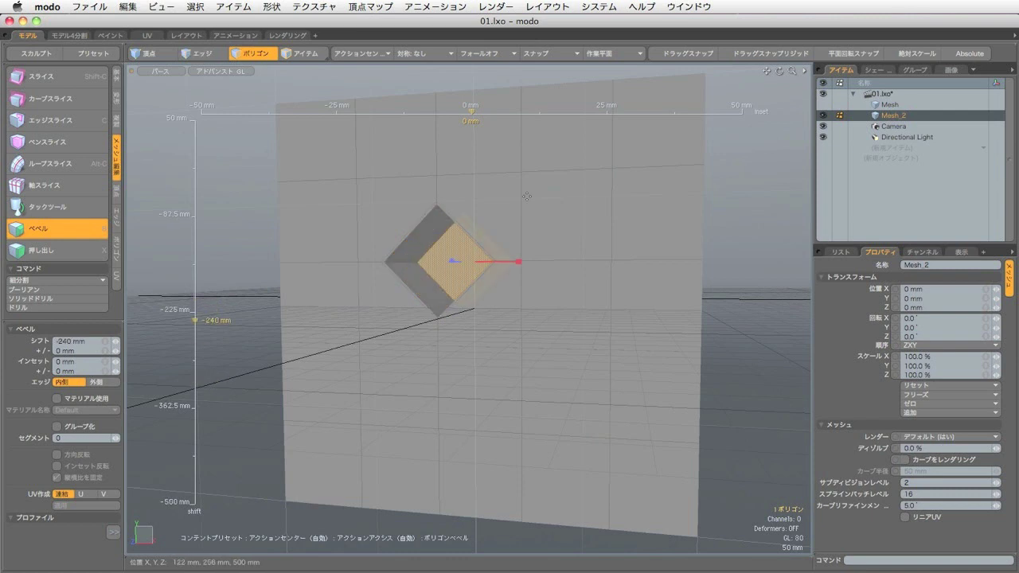
pyautogui.press('space')
pyautogui.press('Tab')
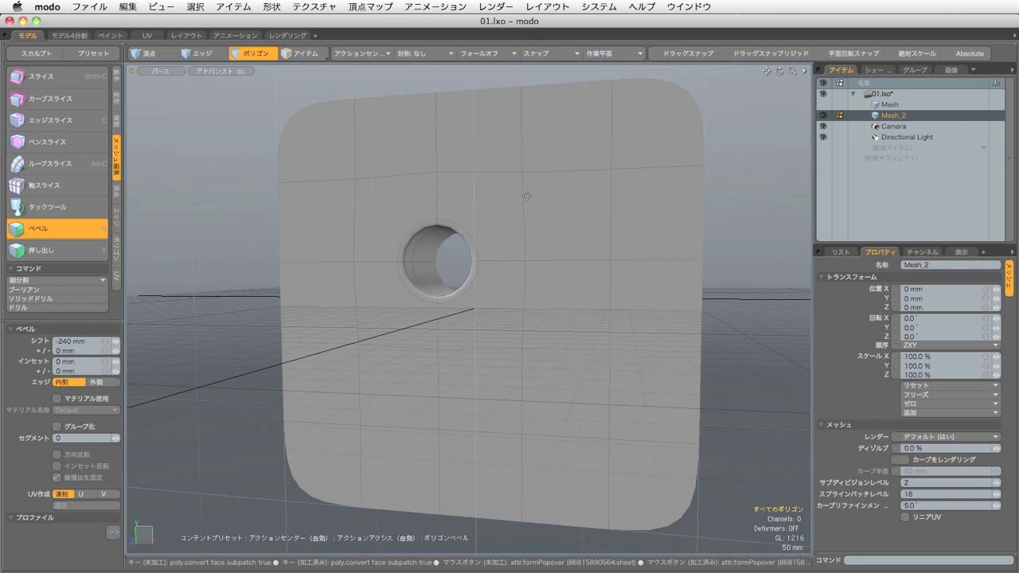
# - Undo the subdivision, the diamond hole and the vertex bevel on Mesh_2
pyautogui.press('super+z')
pyautogui.press('super+z')
pyautogui.press('super+z')
pyautogui.press('super+z')
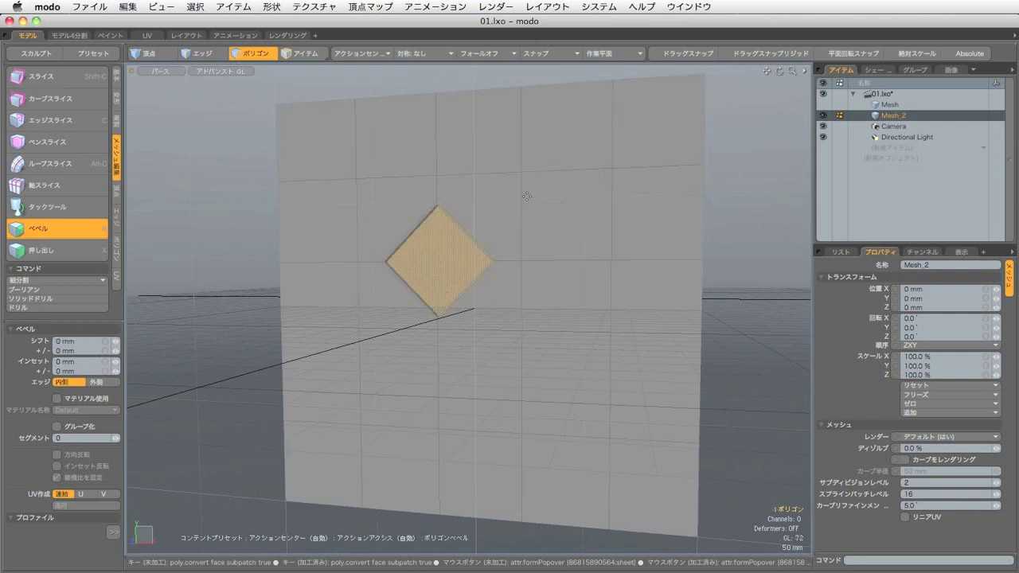
pyautogui.press('super+z')
pyautogui.press('super+z')
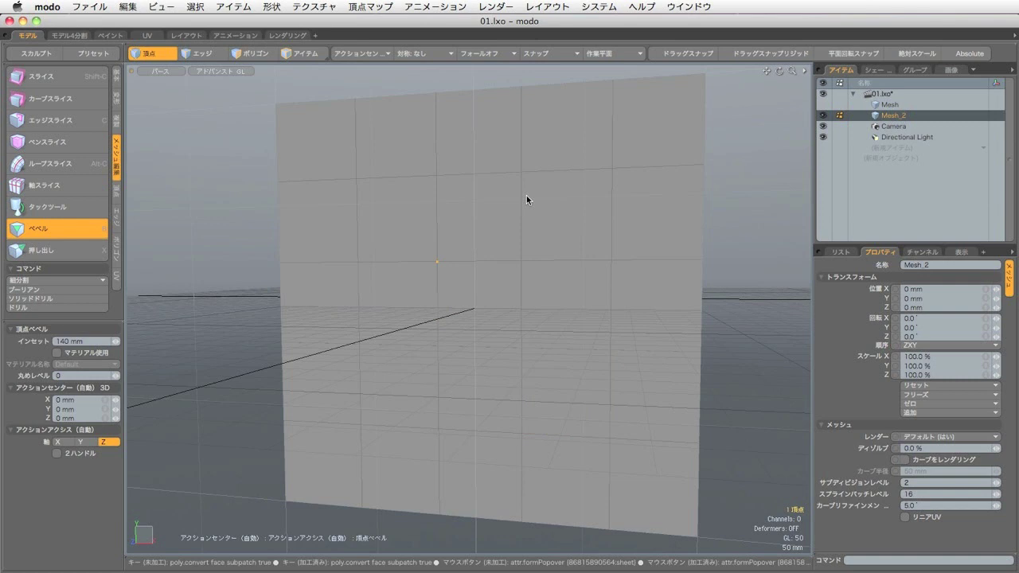
# - Select the four polygons diagonally adjacent to the panel's central polygon and bevel them with a slight inset
pyautogui.click(256, 54)
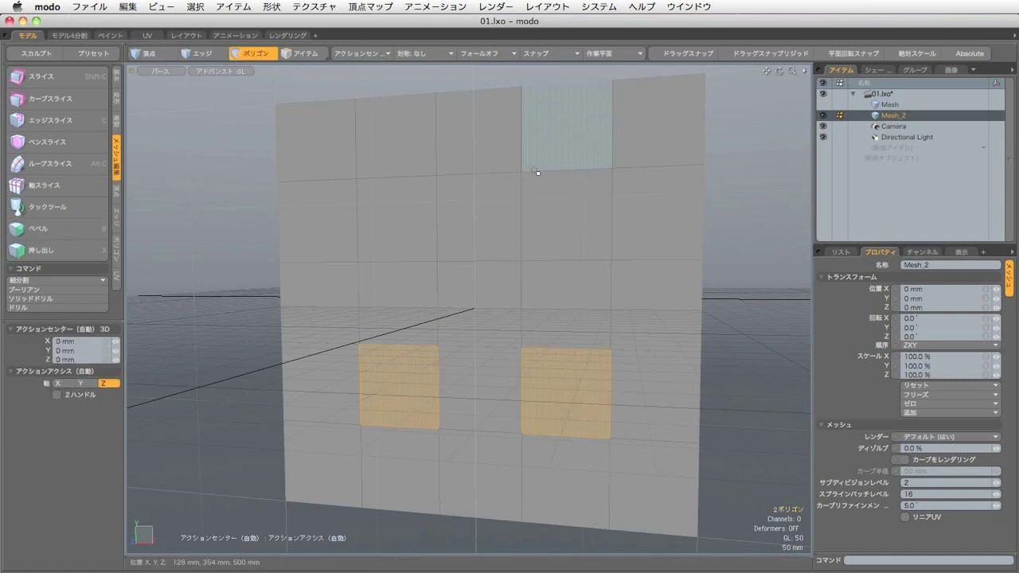
pyautogui.click(422, 222)
pyautogui.keyDown('shift'); pyautogui.click(410, 386); pyautogui.keyUp('shift')
pyautogui.keyDown('shift'); pyautogui.click(565, 393); pyautogui.keyUp('shift')
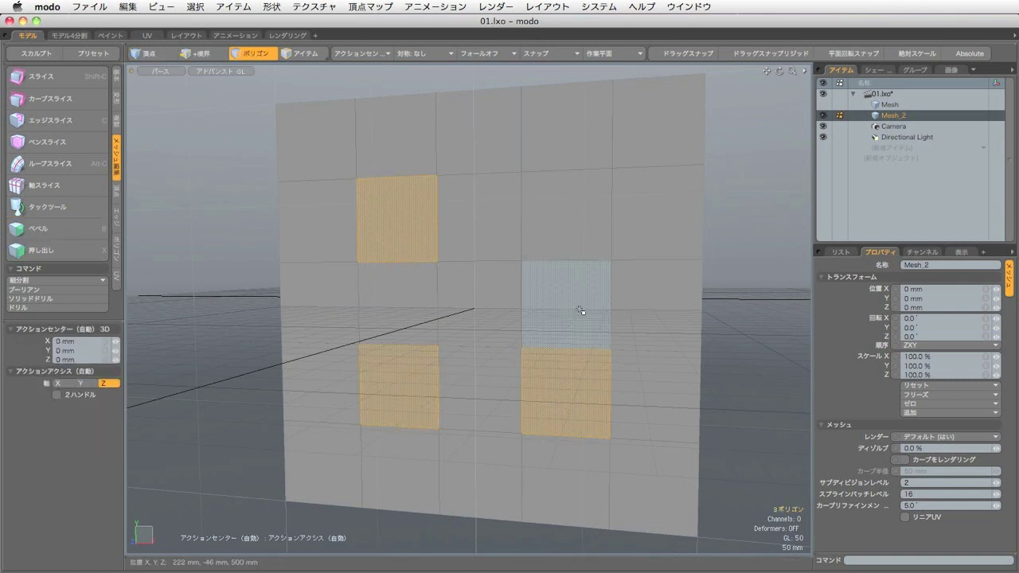
pyautogui.keyDown('shift'); pyautogui.click(571, 210); pyautogui.keyUp('shift')
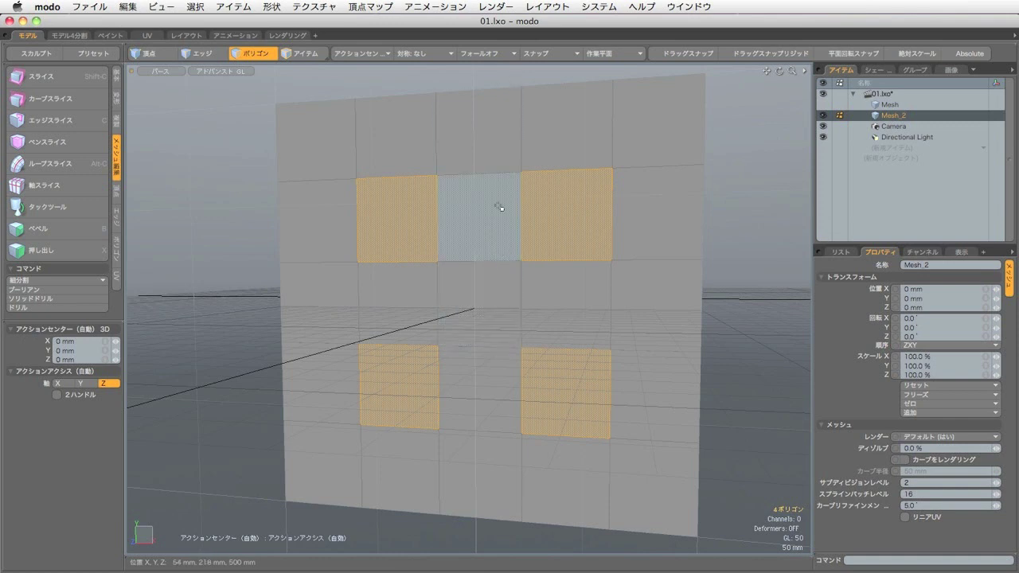
pyautogui.press('b')
pyautogui.moveTo(481, 305); pyautogui.dragTo(544, 305)
# - Bevel the four inset polygons into the panel to a shift of about -190 mm and delete their inner faces
pyautogui.hotkey('ctrl', 'z')
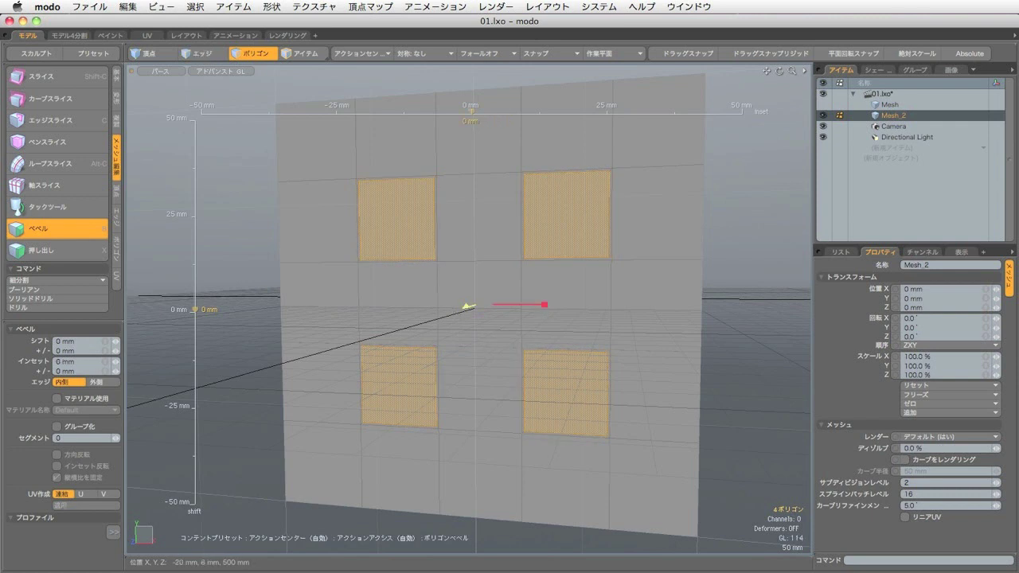
pyautogui.moveTo(470, 306); pyautogui.dragTo(488, 301)
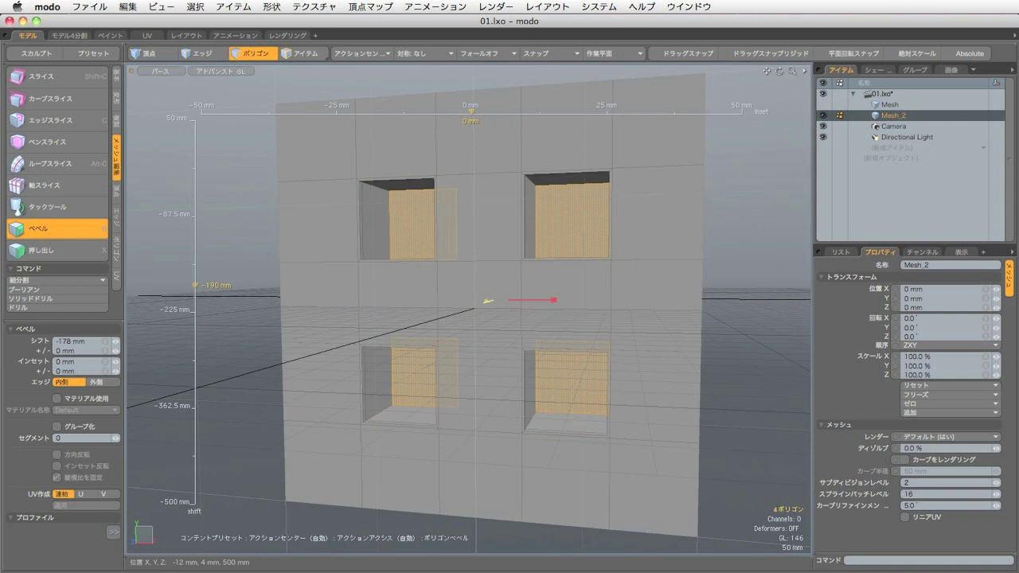
pyautogui.press('Delete')
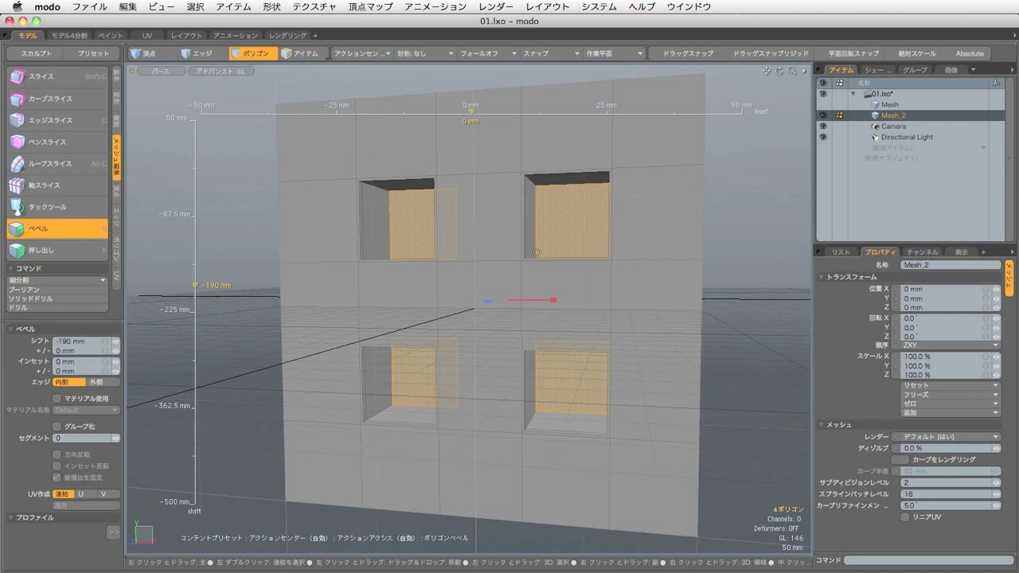
# - Turn on subdivision for the panel with four holes and render the scene
pyautogui.press('Tab')
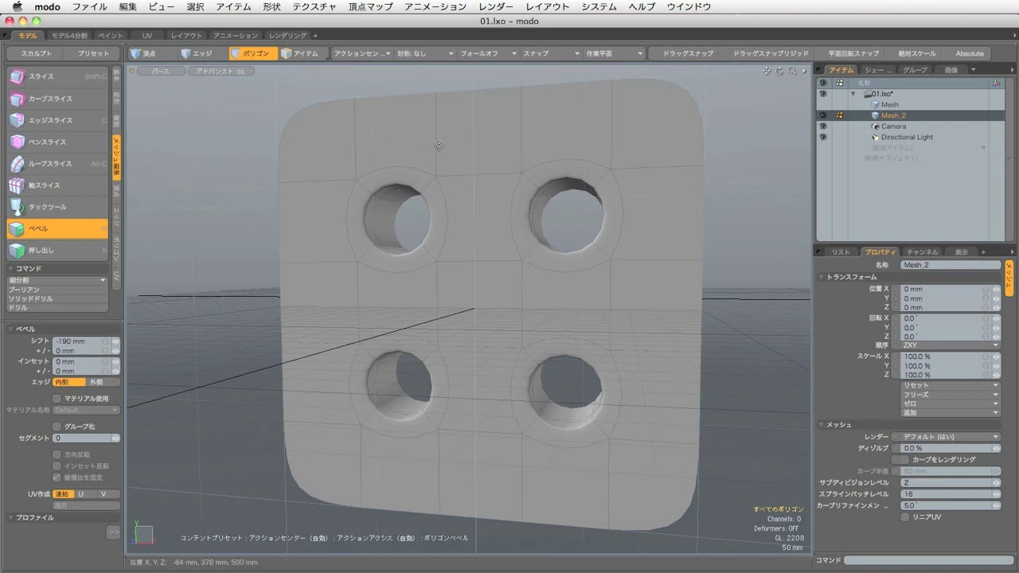
pyautogui.click(495, 7)
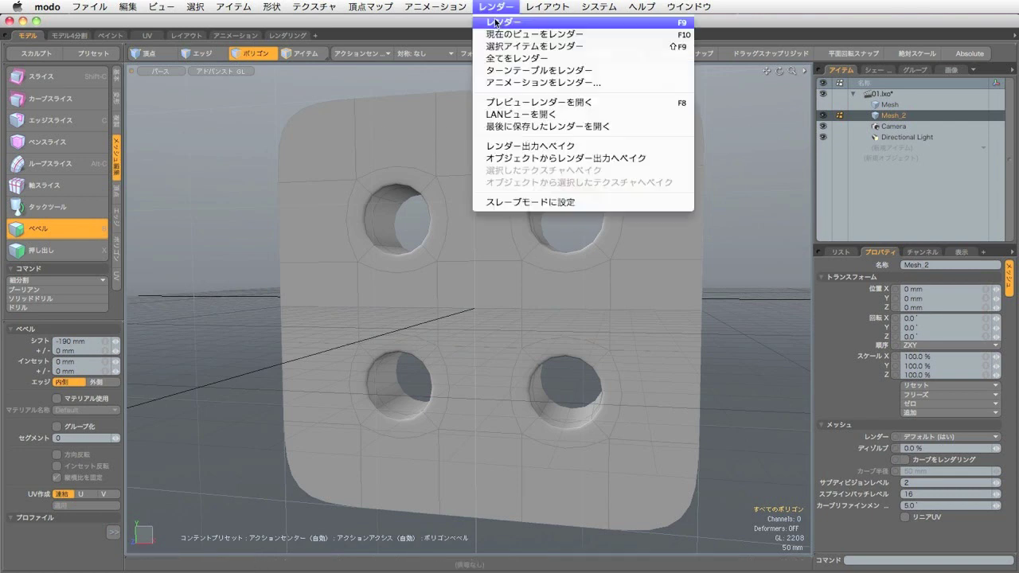
pyautogui.click(489, 23)
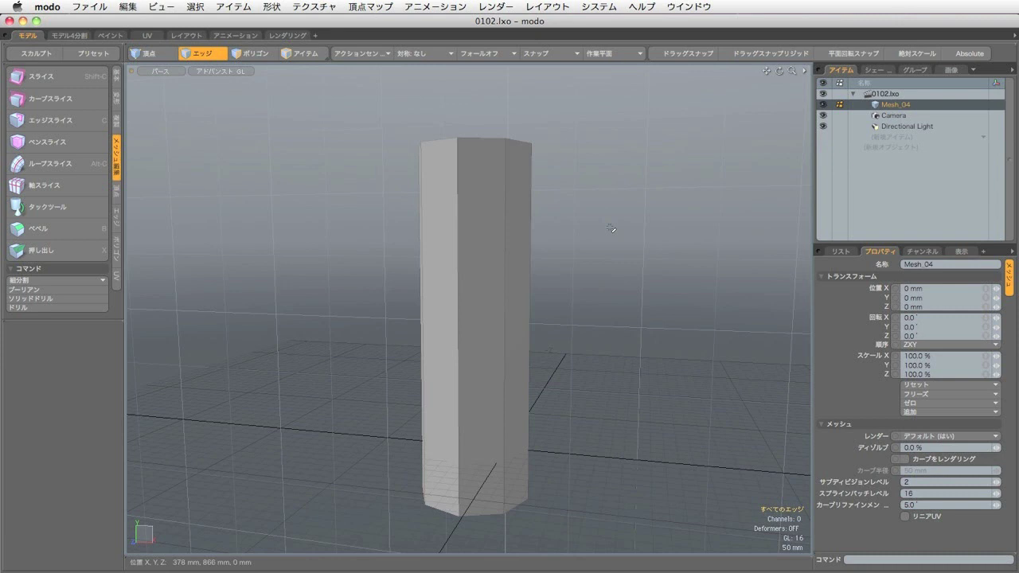
# - Compare the octagonal column Mesh_04 with and without subdivision
pyautogui.press('Tab')
pyautogui.press('Tab')
pyautogui.keyDown('alt'); pyautogui.moveTo(540, 212); pyautogui.dragTo(491, 183); pyautogui.keyUp('alt')
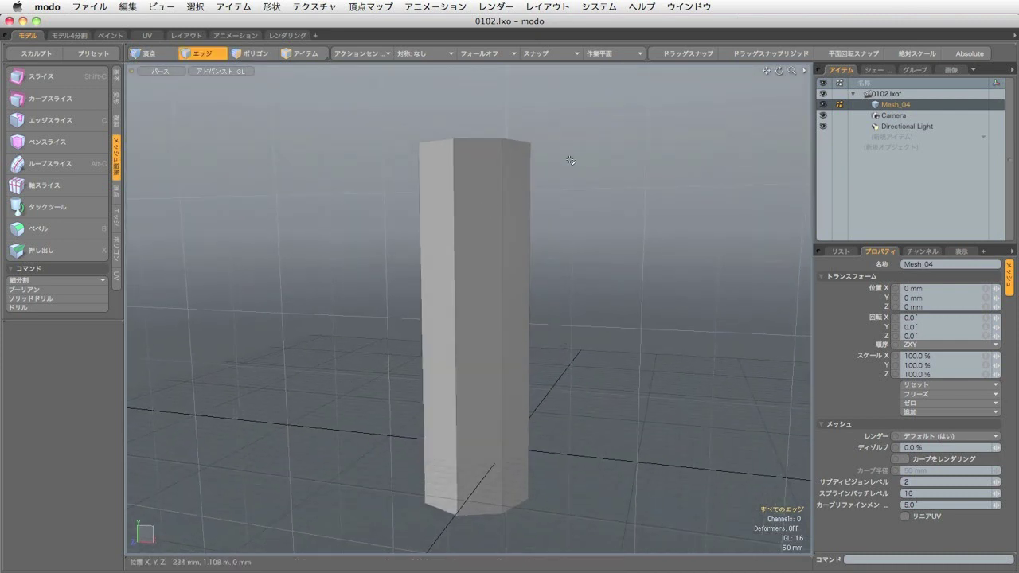
# - Slice the column horizontally about one fifth of its height below the top
pyautogui.hotkey('shift', 'c')
pyautogui.moveTo(327, 206); pyautogui.dragTo(717, 200)
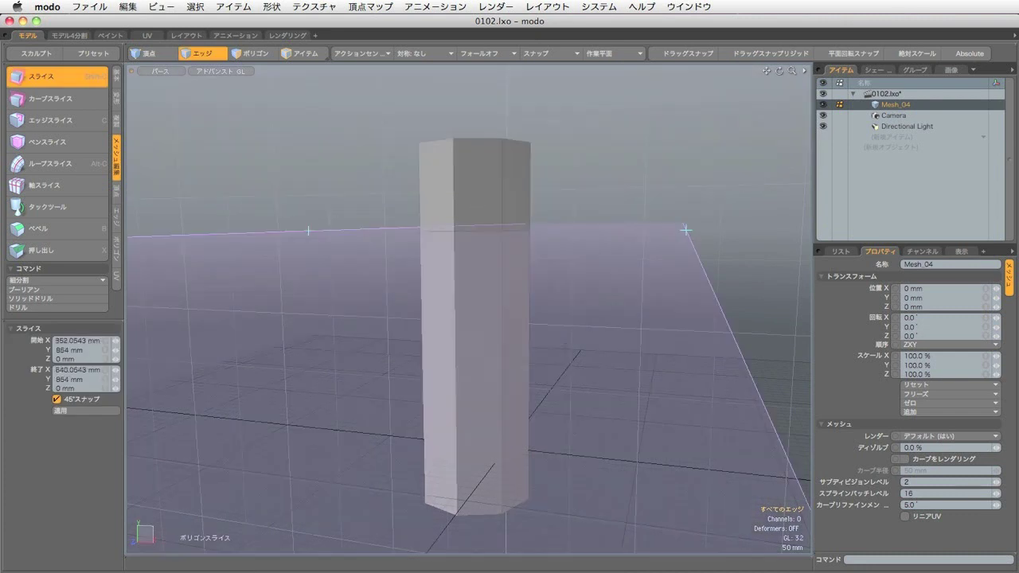
pyautogui.press('space')
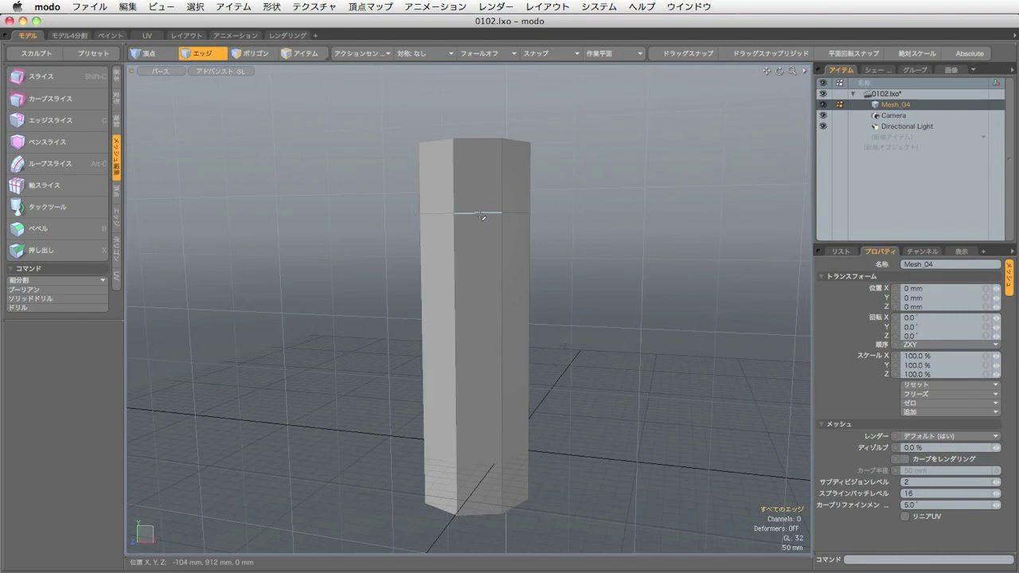
# - Toggle subdivision on the sliced column to examine how the position of the sliced edge line changes
pyautogui.press('Tab')
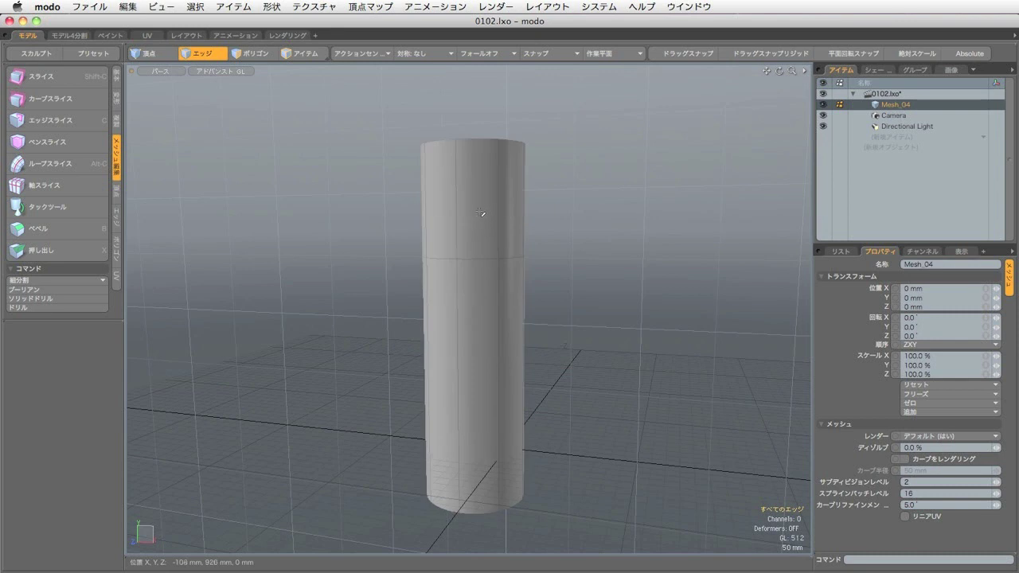
pyautogui.press('Tab')
pyautogui.press('Tab')
pyautogui.press('Tab')
pyautogui.press('Tab')
pyautogui.press('Tab')
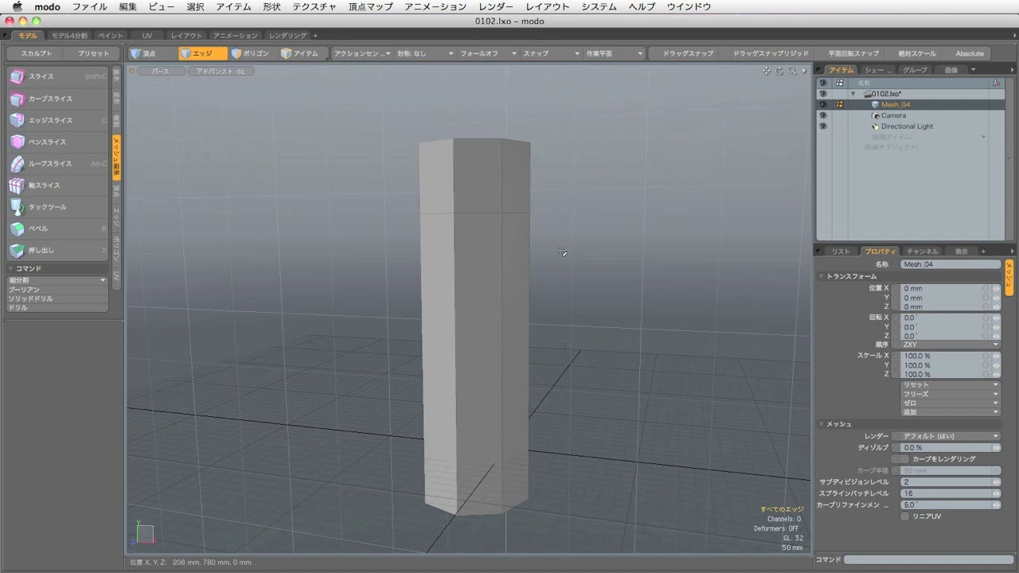
# - Mark the front edges at the slice, top and base, clear the selection, and compare their positions with subdivision on and off
pyautogui.click(501, 299)
pyautogui.keyDown('shift'); pyautogui.click(488, 136); pyautogui.keyUp('shift')
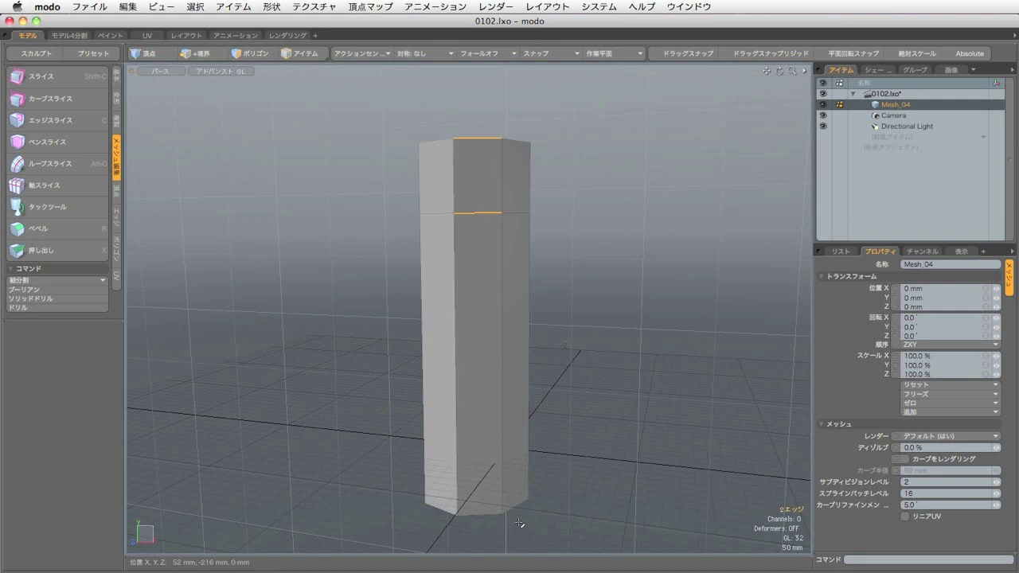
pyautogui.keyDown('shift'); pyautogui.click(481, 509); pyautogui.keyUp('shift')
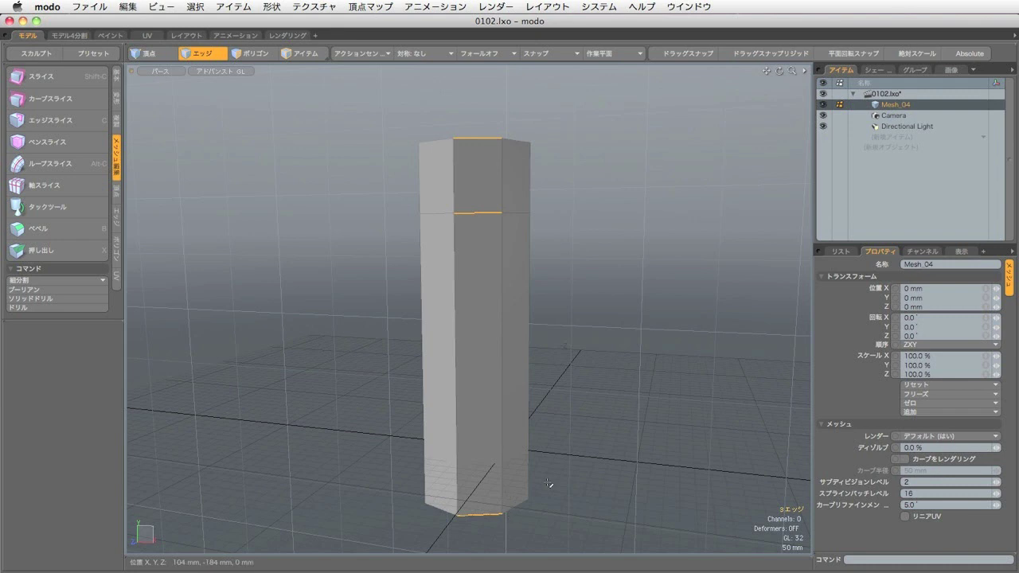
pyautogui.click(646, 374)
pyautogui.press('Tab')
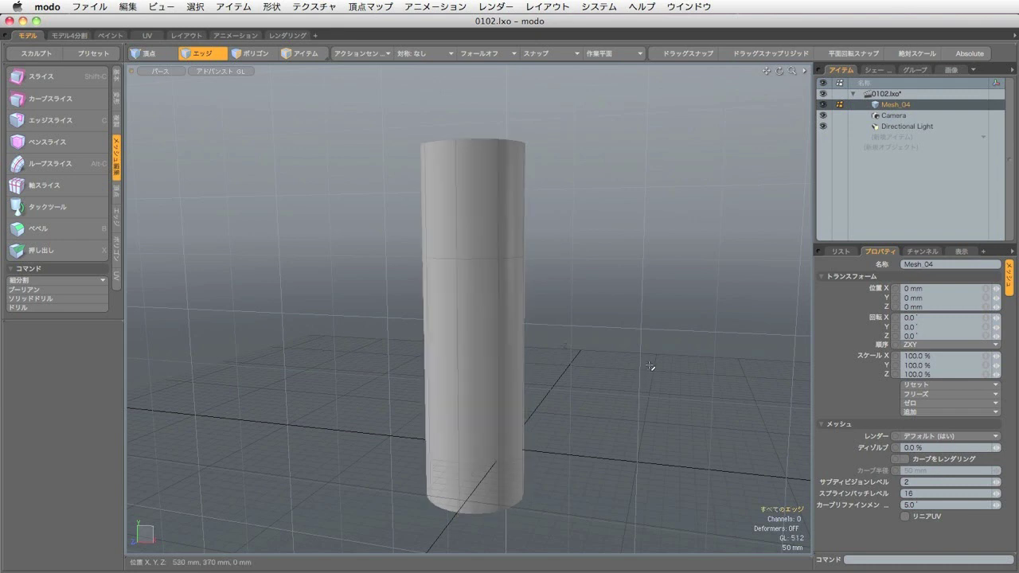
pyautogui.press('Tab')
pyautogui.press('Tab')
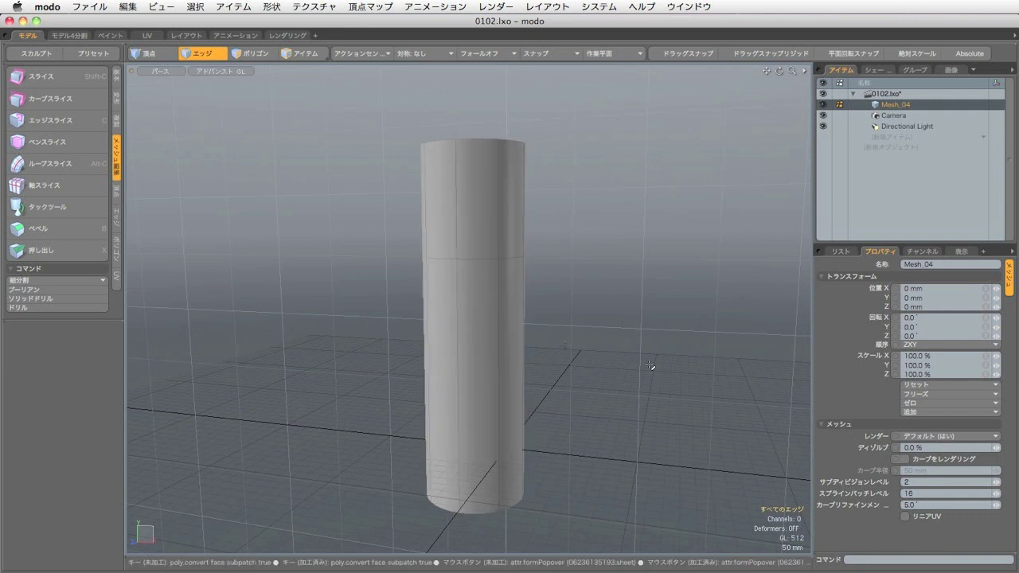
pyautogui.press('Tab')
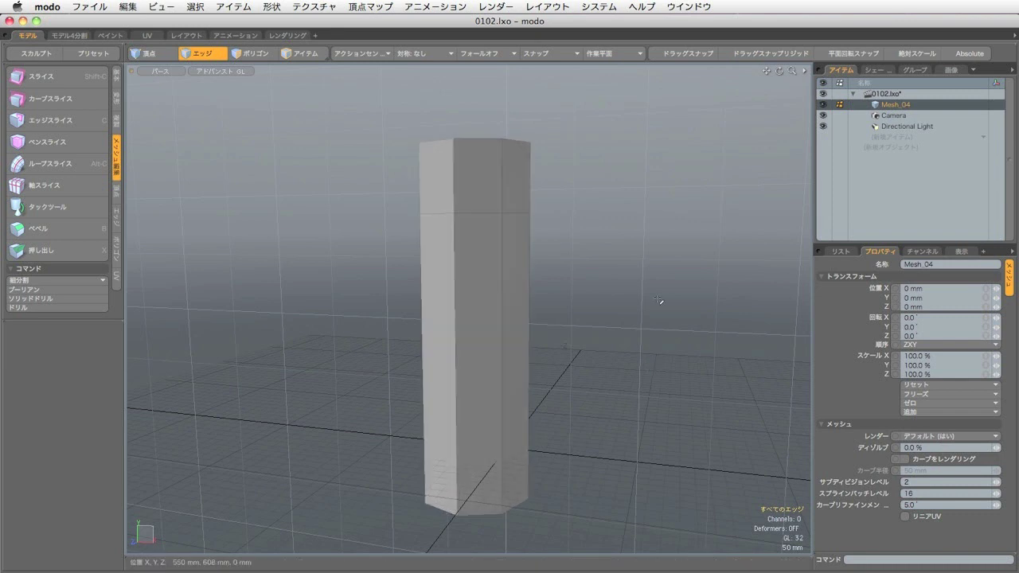
# - Edge Bevel the sliced edge loop in Inset mode at round level 1 to add supporting loops above and below it
pyautogui.click(485, 213)
pyautogui.doubleClick(486, 213)
pyautogui.press('b')
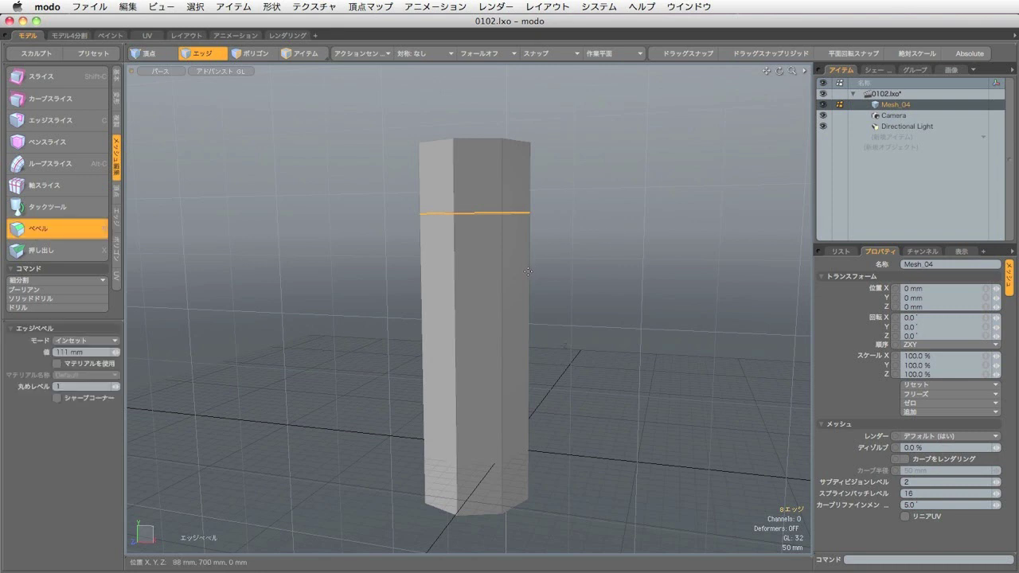
pyautogui.moveTo(492, 256); pyautogui.dragTo(545, 255)
pyautogui.press('space')
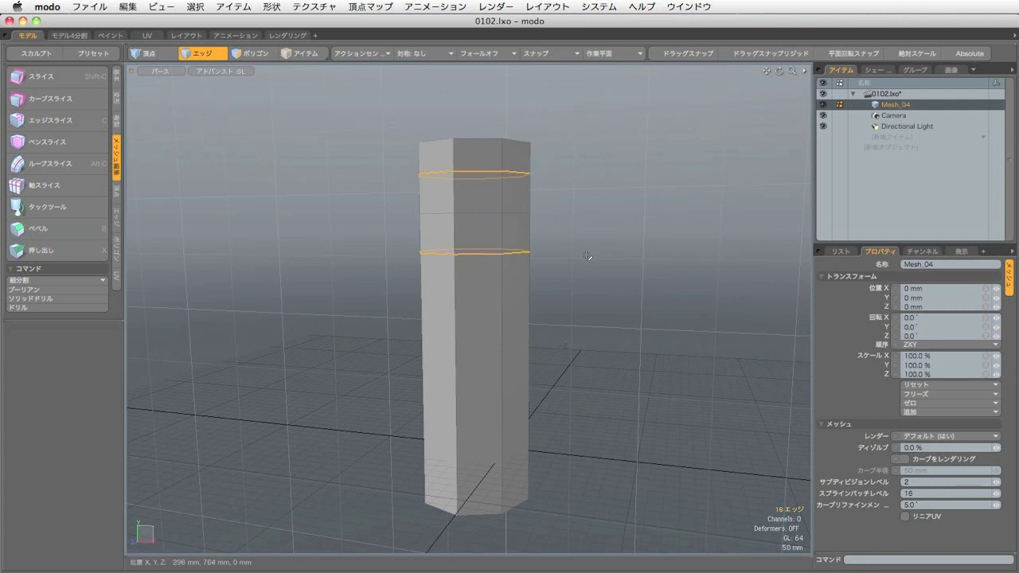
pyautogui.click(593, 257)
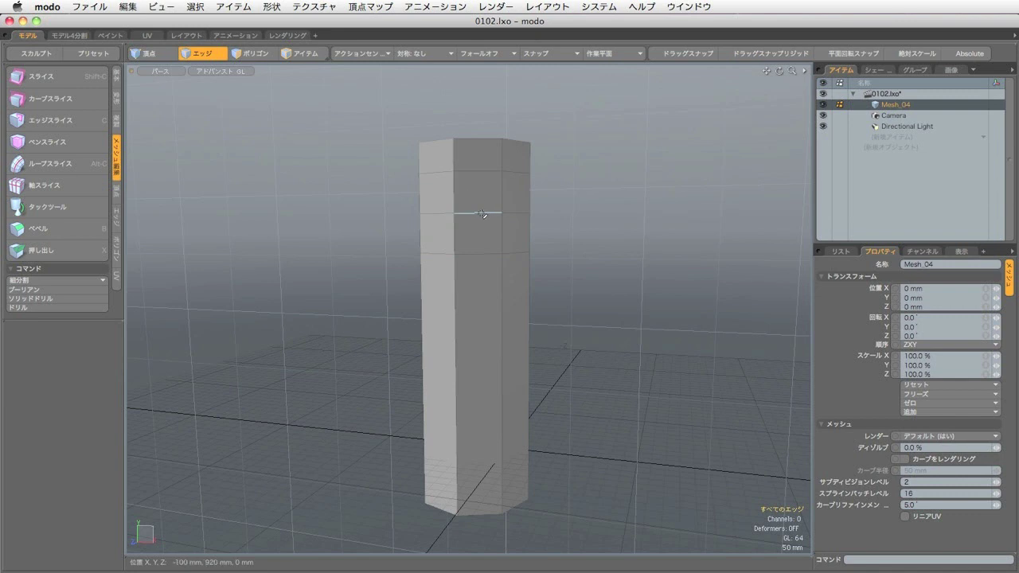
# - Toggle subdivision on the column to check how the middle loop holds its position between the supporting loops
pyautogui.press('Tab')
pyautogui.press('Tab')
pyautogui.press('Tab')
pyautogui.press('Tab')
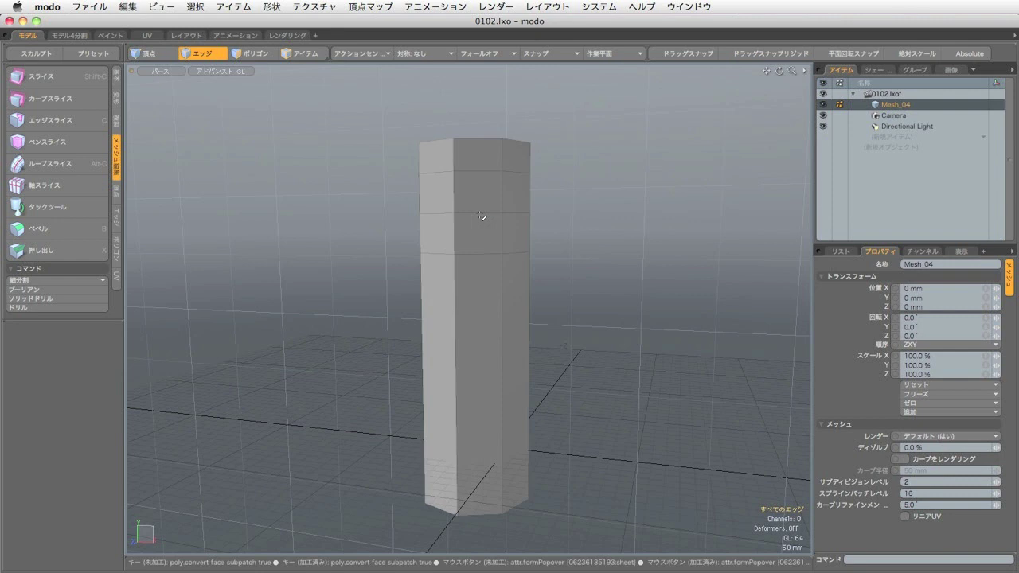
pyautogui.press('Tab')
pyautogui.press('Tab')
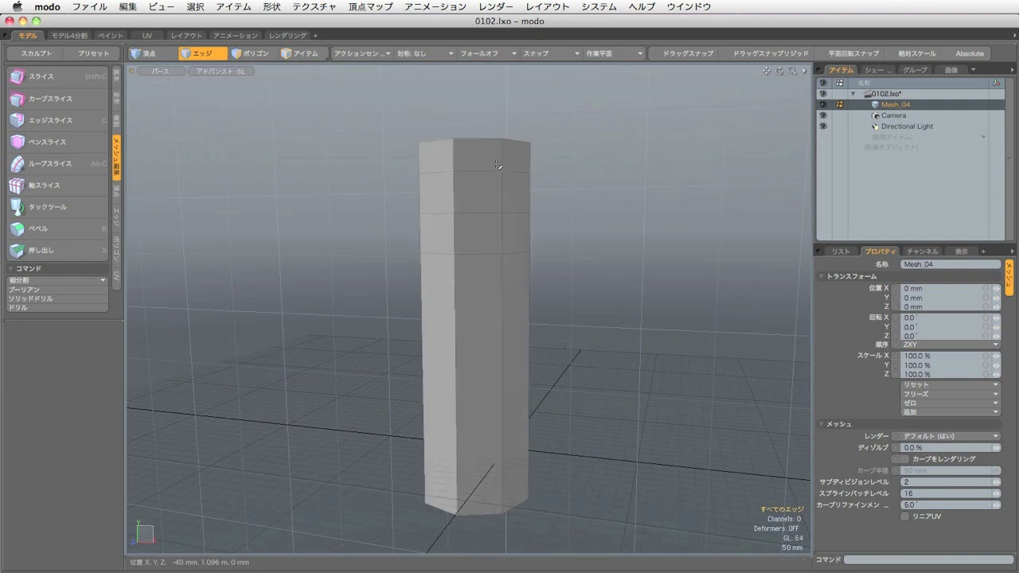
# - Point out the supporting loops, clear the edge selection, and turn on subdivision for the column
pyautogui.moveTo(472, 171); pyautogui.dragTo(481, 255)
pyautogui.click(601, 235)
pyautogui.press('Tab')
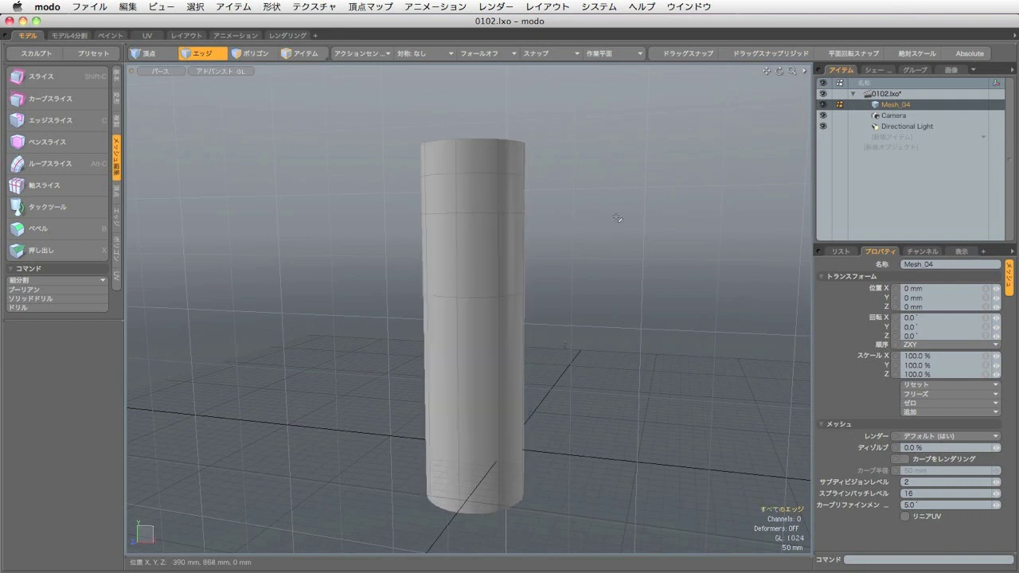
# - Move the column's bottom edge loop up by about 326 mm along Y
pyautogui.doubleClick(480, 513)
pyautogui.press('w')
pyautogui.moveTo(519, 387); pyautogui.dragTo(519, 311)
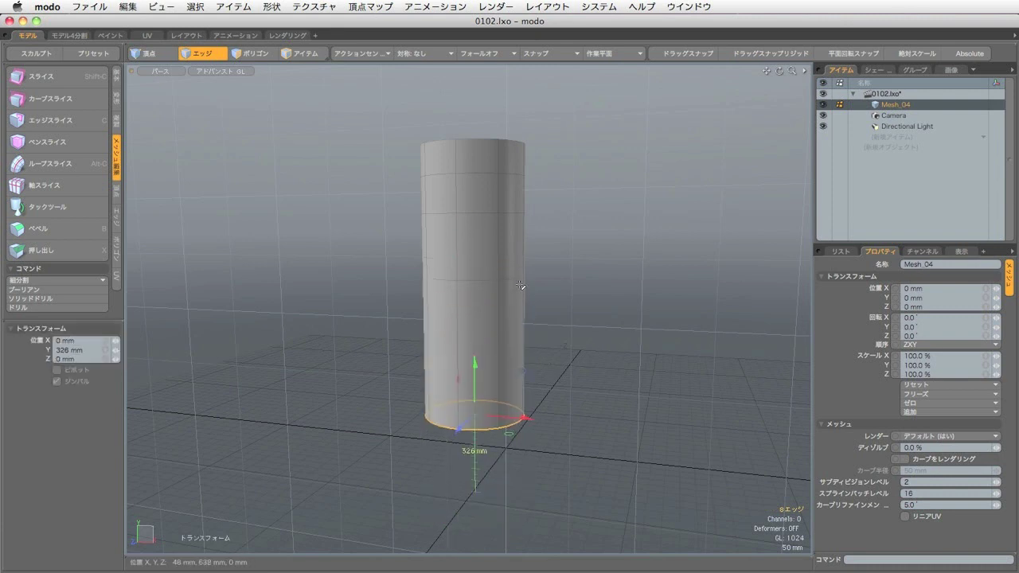
pyautogui.press('space')
# - Try different heights for the column's top edge loop, leave it raised about 12 mm along Y, and clear the selection
pyautogui.doubleClick(486, 142)
pyautogui.press('w')
pyautogui.moveTo(471, 106); pyautogui.dragTo(472, 34)
pyautogui.moveTo(472, 72); pyautogui.dragTo(471, 140)
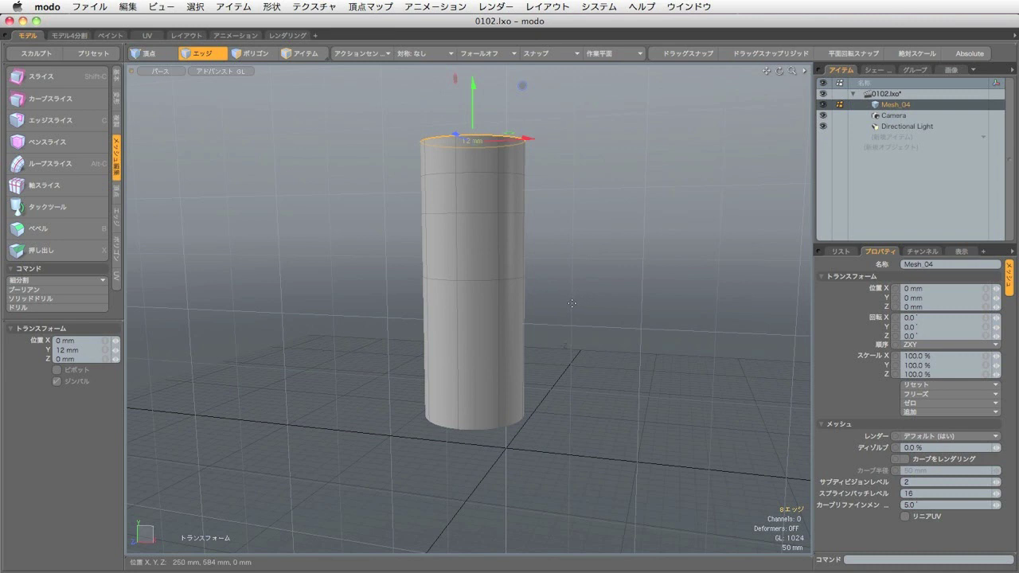
pyautogui.press('space')
pyautogui.click(591, 278)
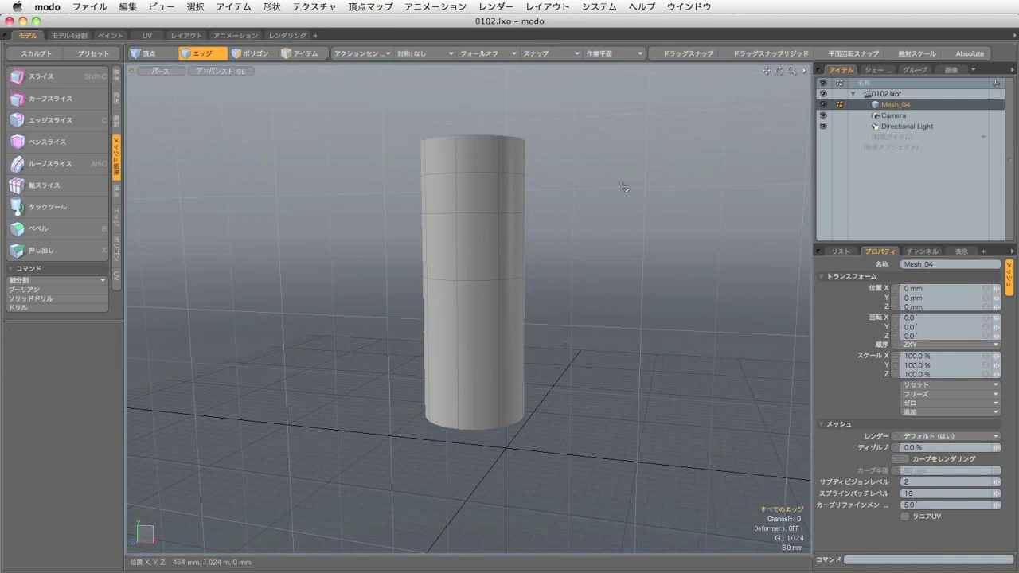